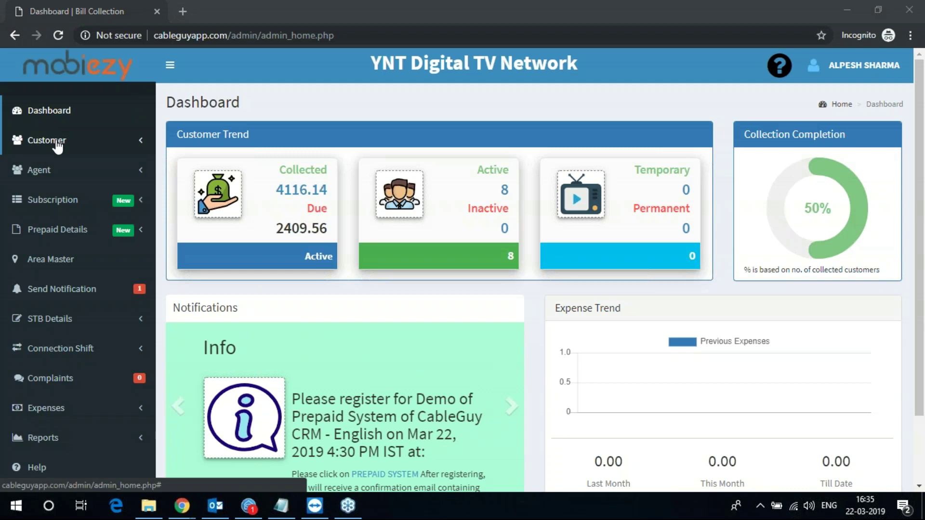
Step: Open the customer Quick View and look through the listed customers with their statuses and due amounts
click(56, 144)
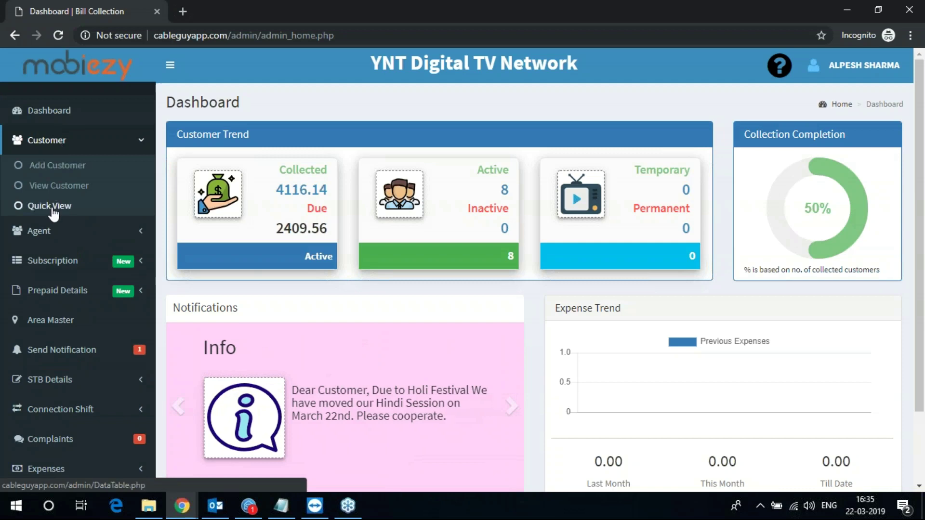
click(53, 210)
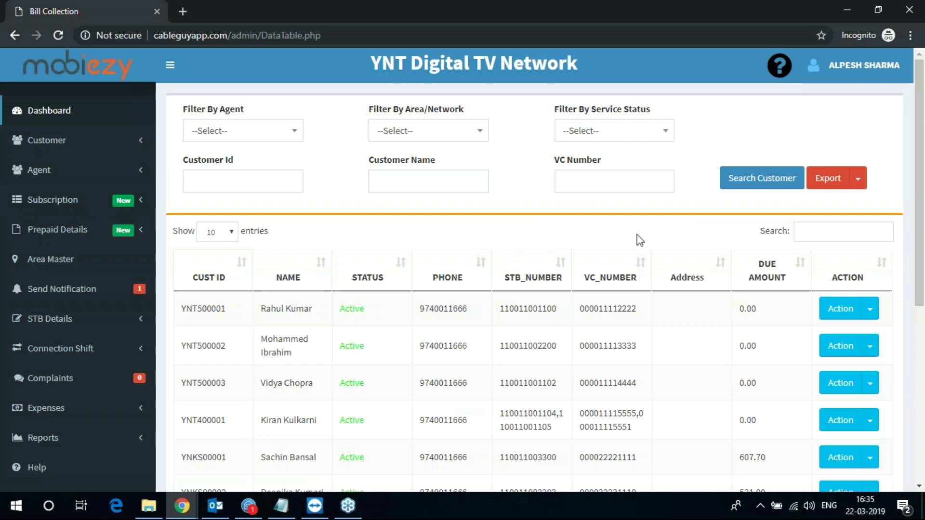
scroll(639, 239, down, 4)
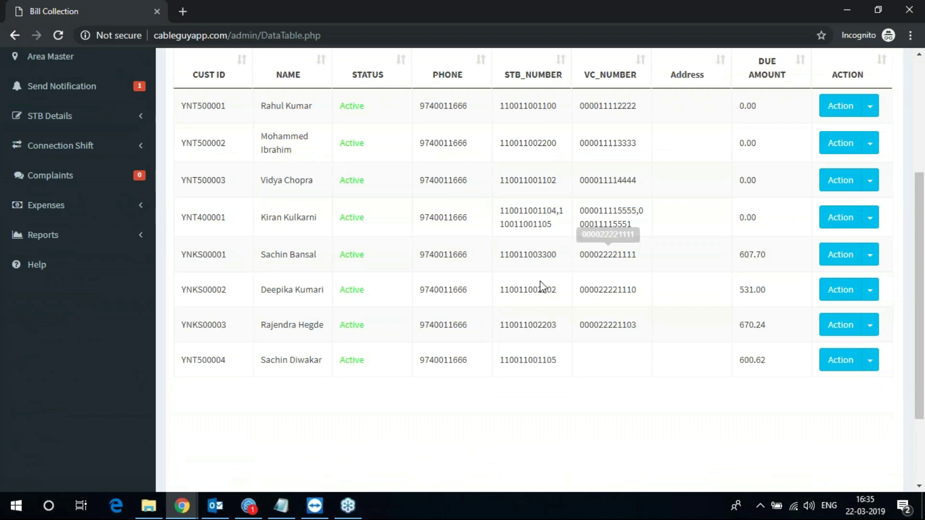
scroll(541, 287, up, 4)
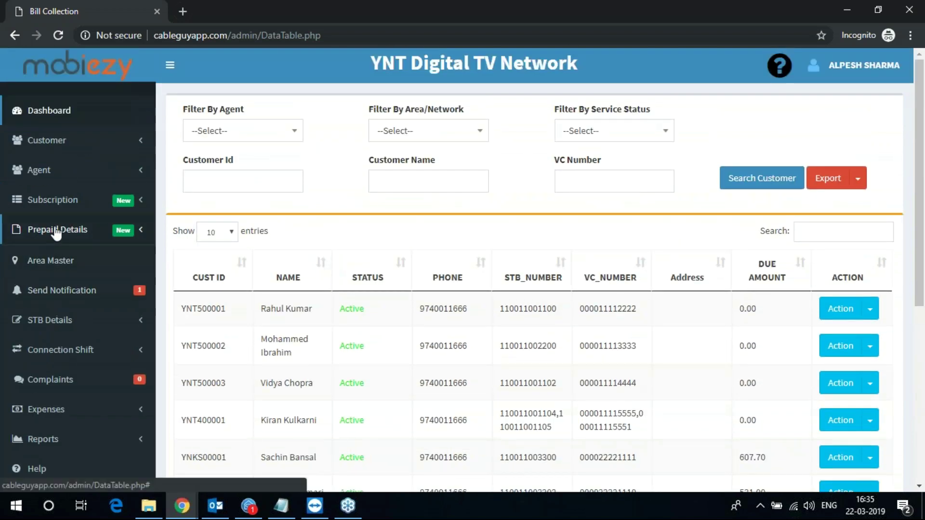
Step: Open the prepaid Pack Expiry Report and review each customer's packs with their start and end dates
click(56, 230)
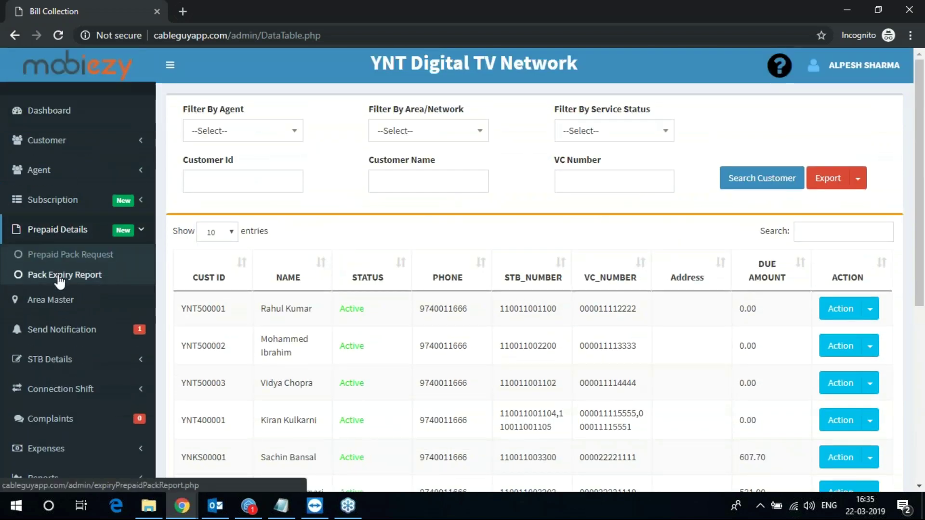
click(59, 276)
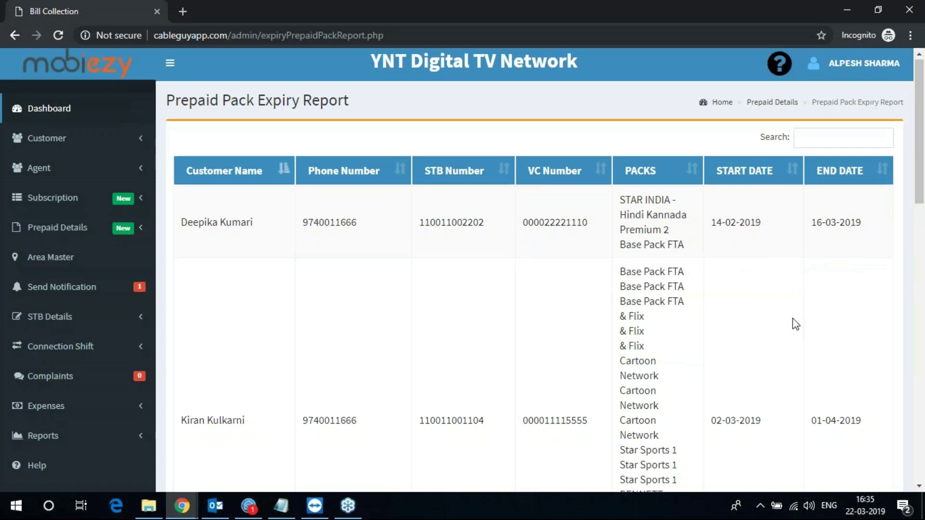
scroll(792, 324, down, 15)
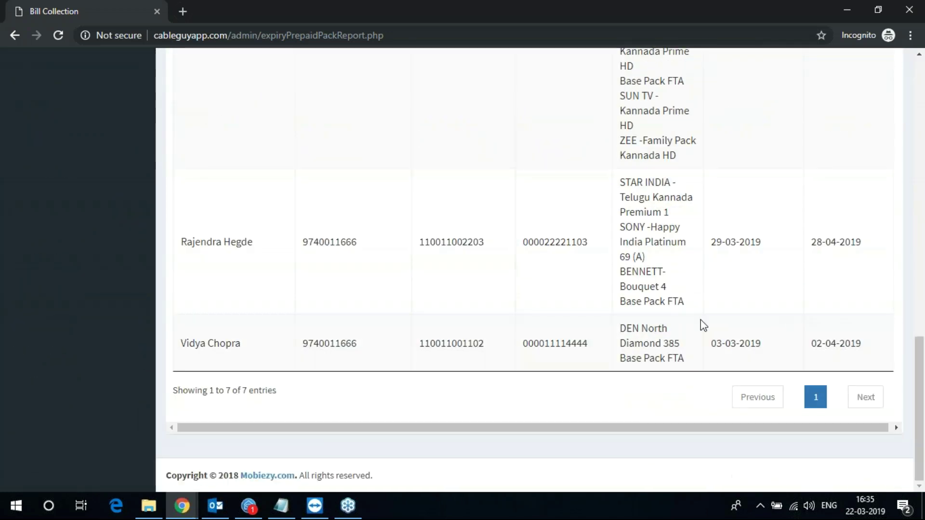
scroll(613, 394, up, 8)
scroll(613, 394, up, 6)
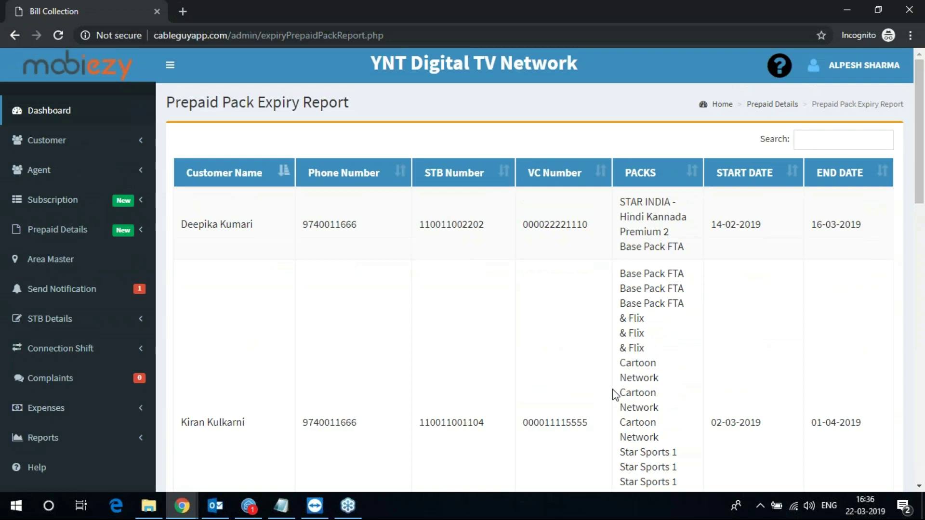
Step: From the customer Quick View, open the Renew page for the second-to-last customer, with the 670.24 due amount
click(63, 143)
click(58, 207)
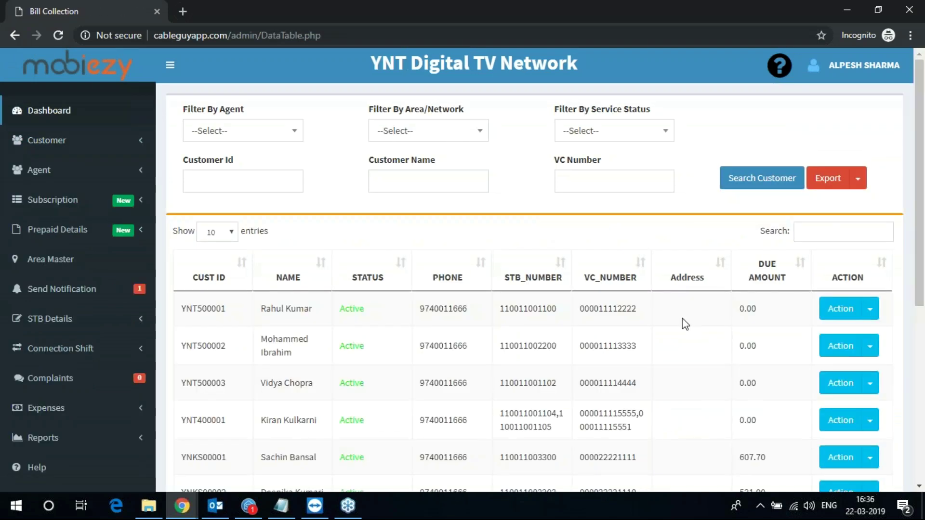
scroll(684, 324, down, 4)
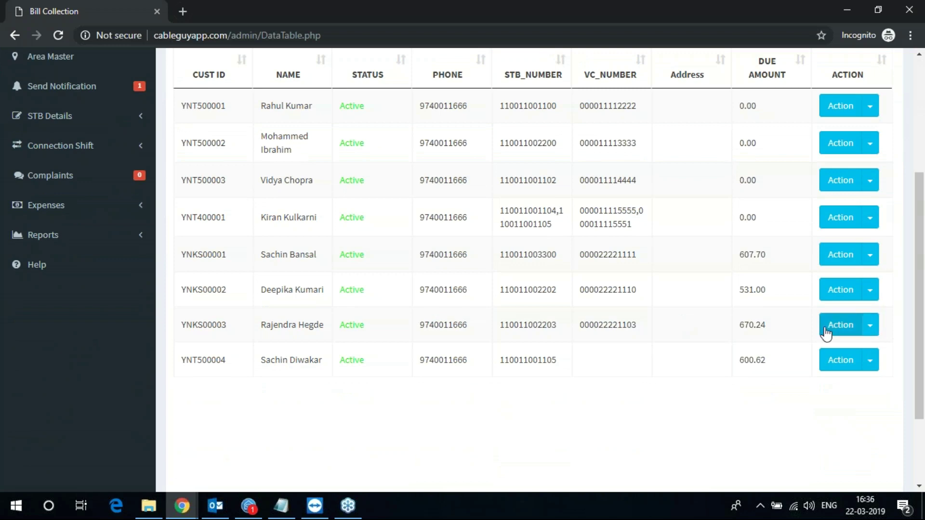
click(870, 330)
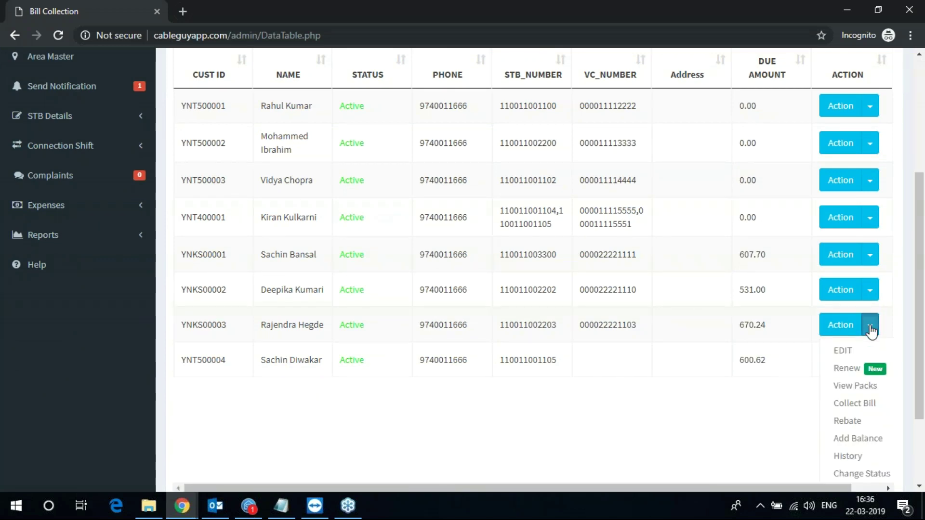
click(847, 368)
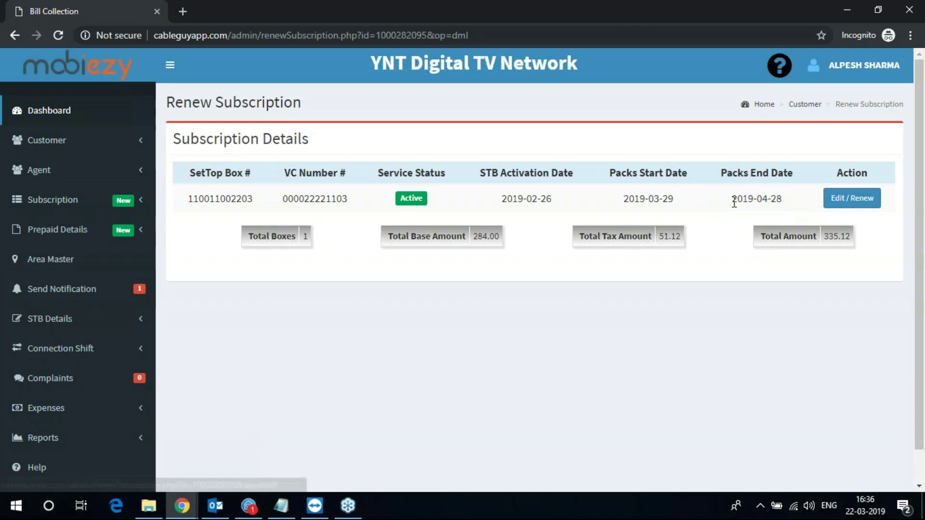
Step: Examine the renewal types offered for this customer's set-top box, and close the selection without renewing
click(862, 204)
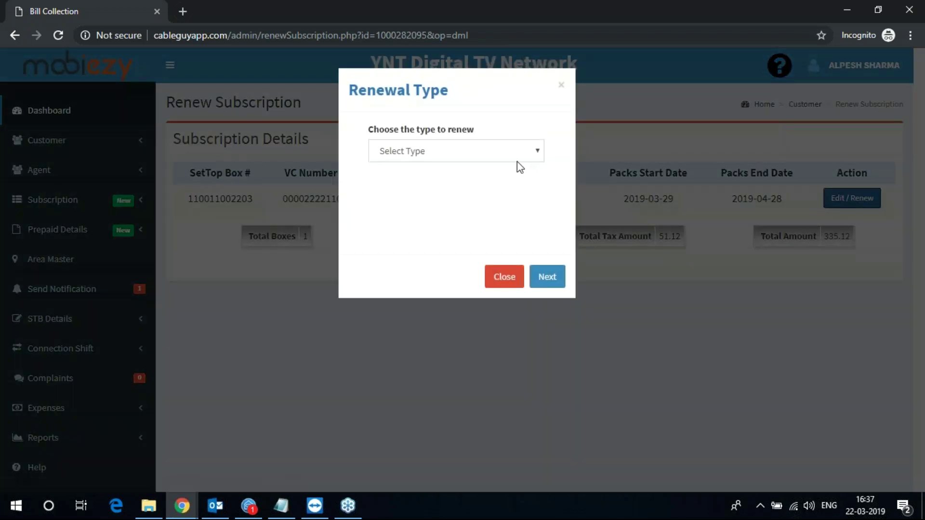
click(445, 147)
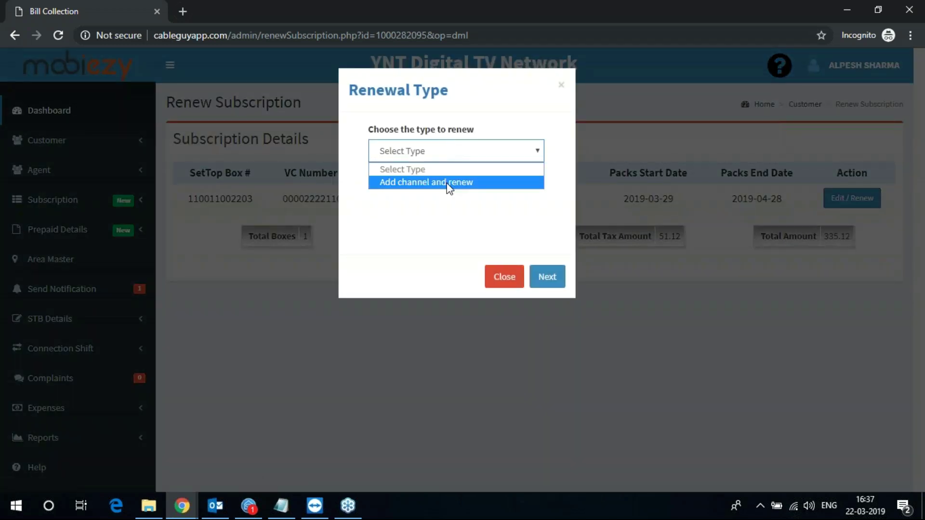
click(511, 282)
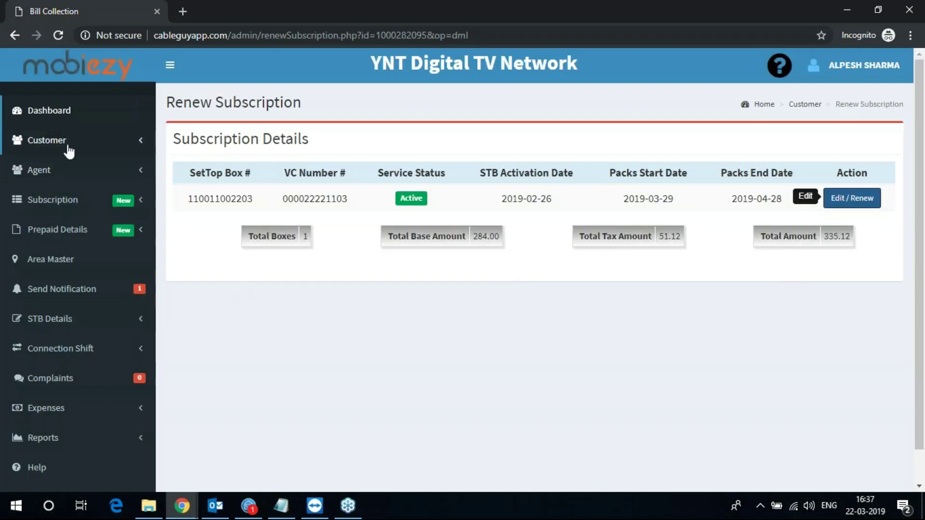
Step: Return to the customer Quick View and open the Renew page for the last customer in the list
click(76, 139)
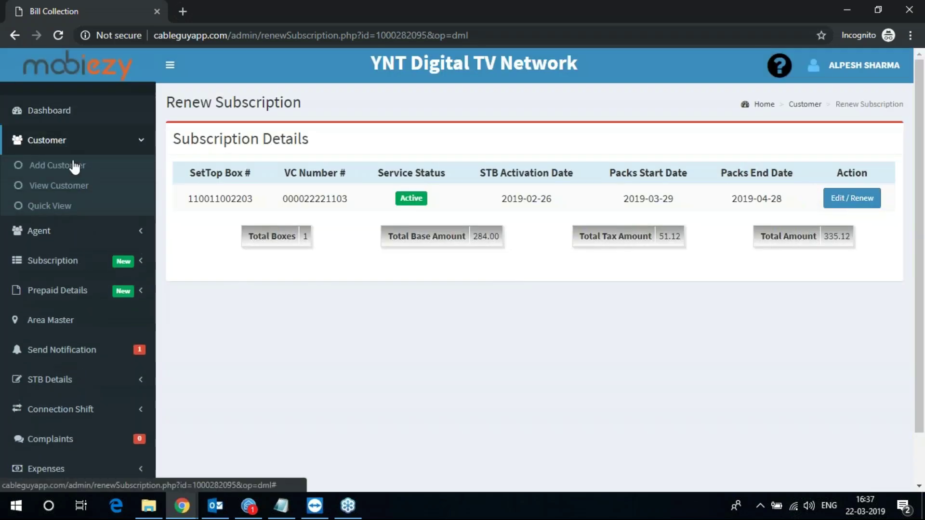
click(69, 207)
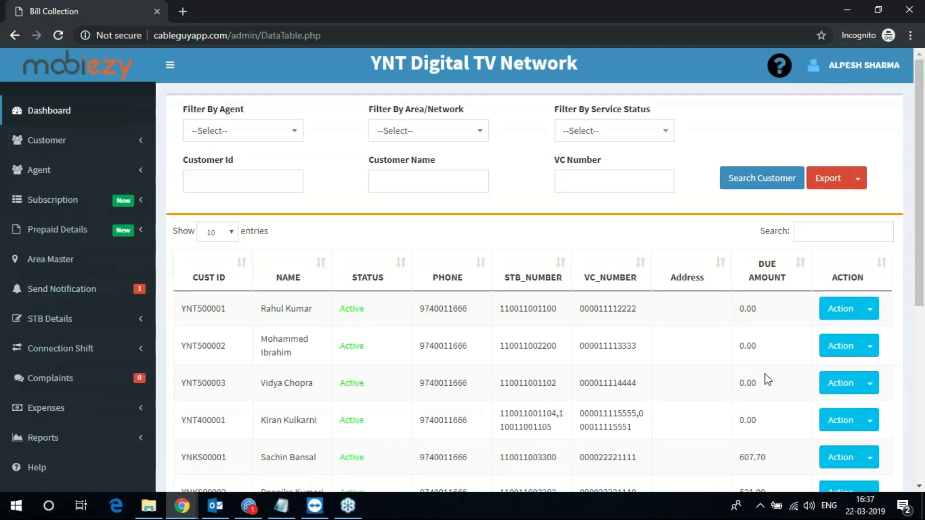
scroll(766, 378, down, 5)
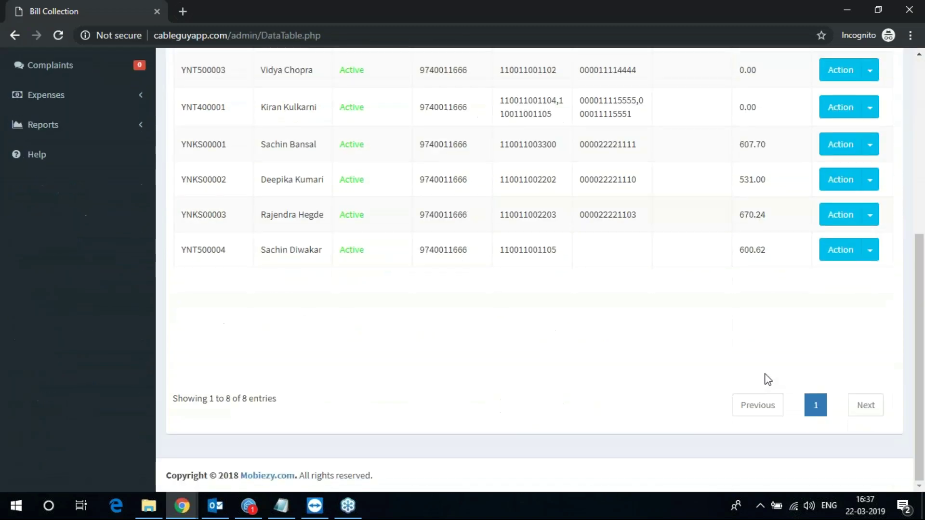
click(873, 256)
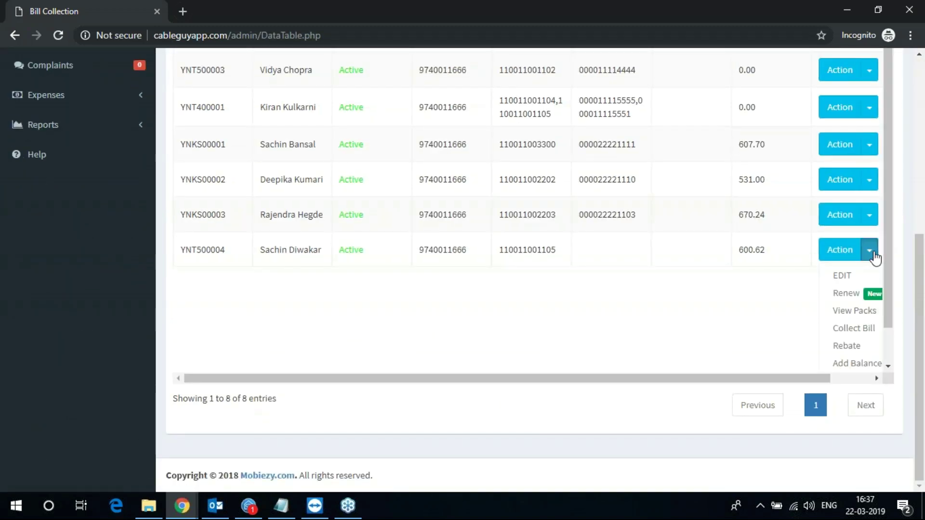
click(856, 295)
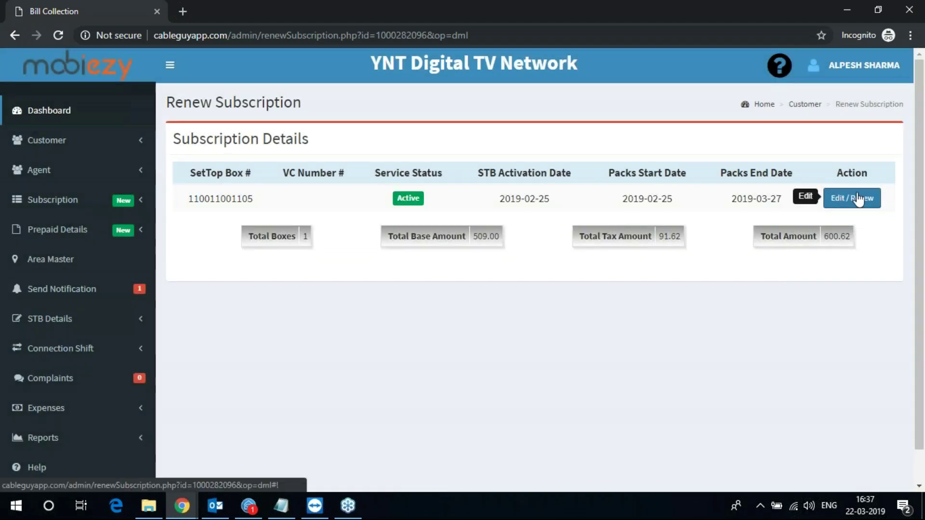
Step: Start renewing the set-top box subscription with the renewal type "Renew with modification" and proceed to its pack details
click(857, 199)
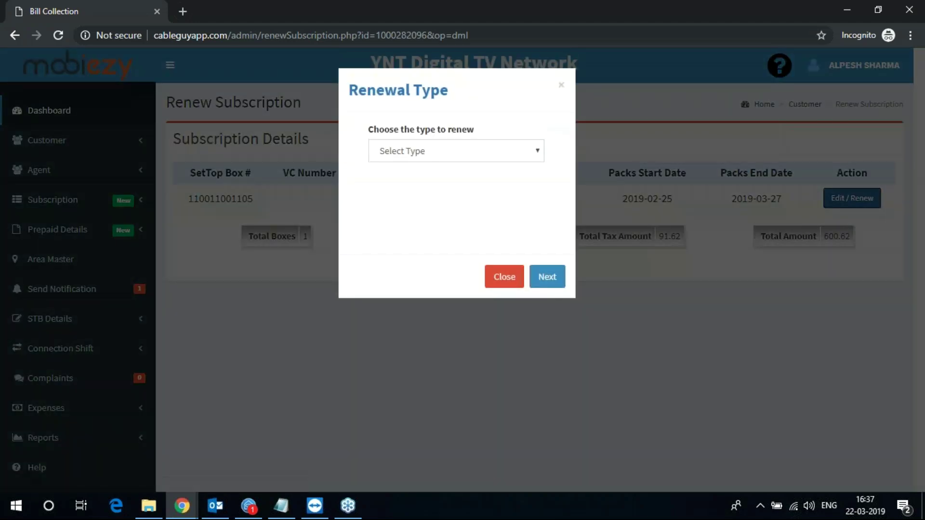
click(466, 159)
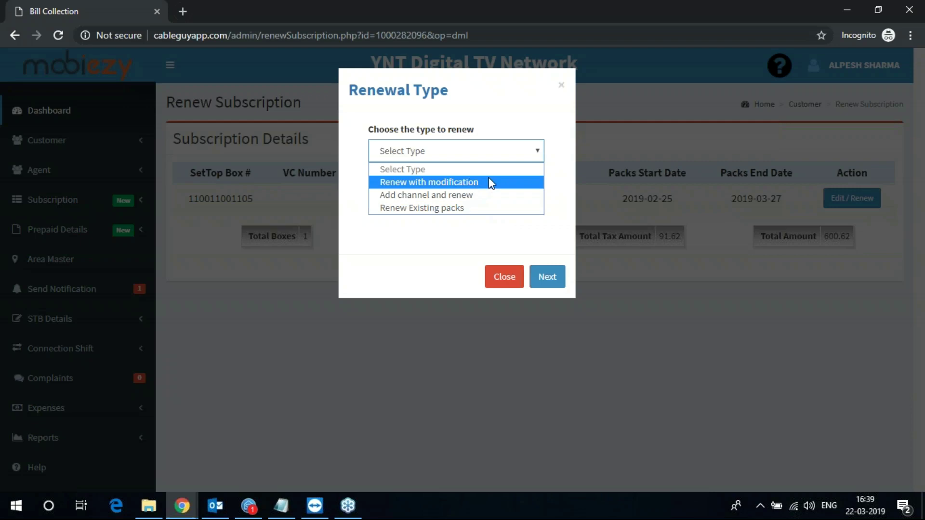
click(477, 183)
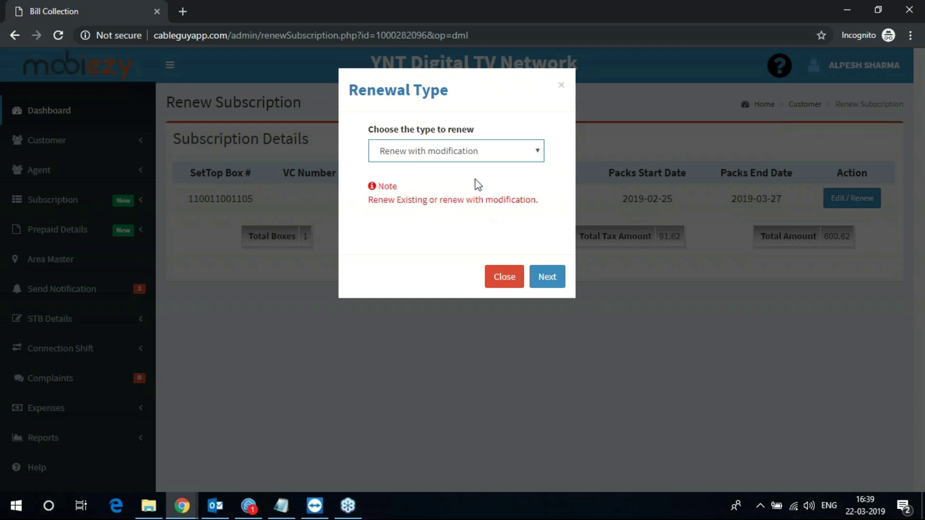
drag(368, 199, 535, 200)
click(518, 232)
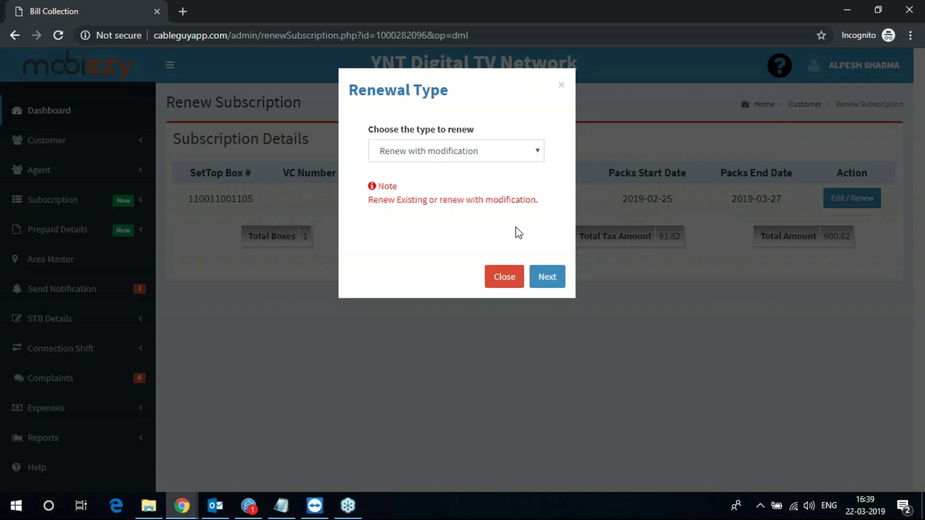
click(548, 278)
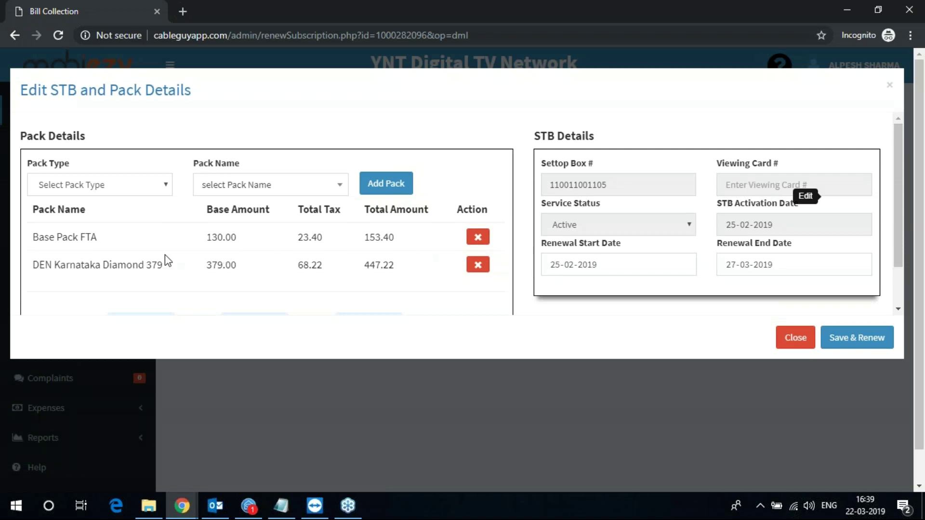
Step: Remove the DEN Karnataka Diamond 379 pack from the subscription's pack list
scroll(264, 258, down, 2)
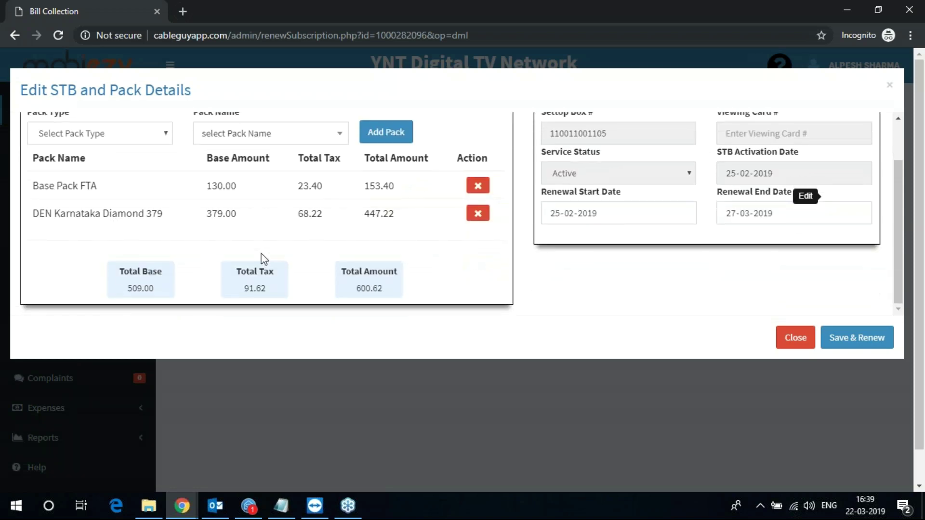
drag(39, 213, 164, 212)
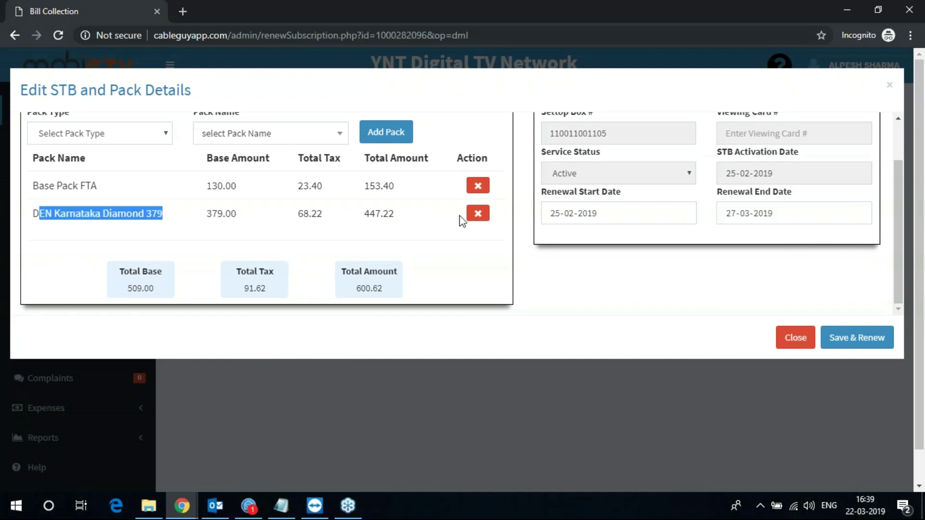
click(480, 214)
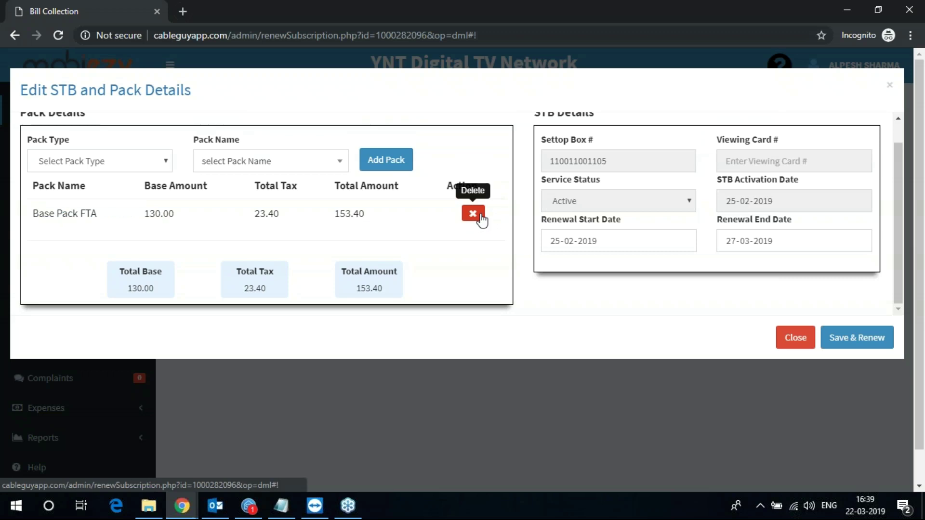
Step: Add the DEN Karnataka Gold 289 pack from the MSO Bouquet pack type to the subscription
click(130, 167)
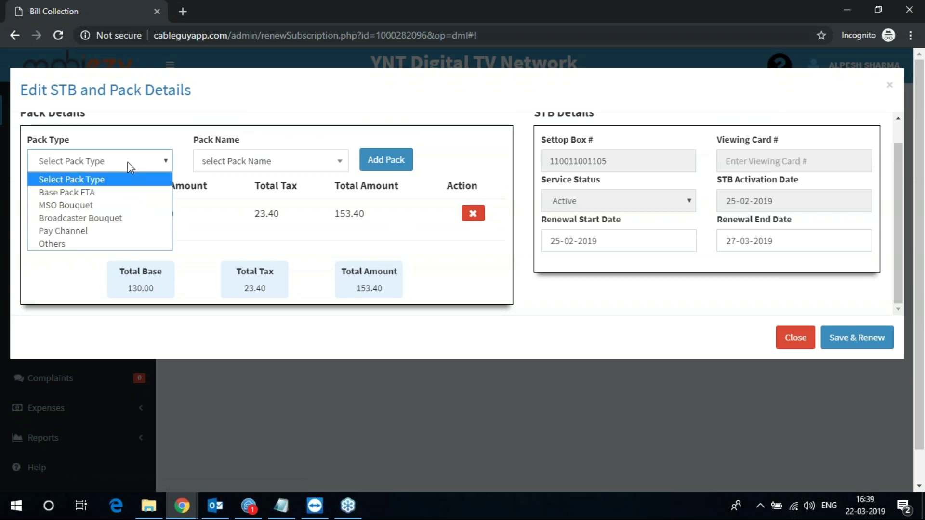
click(119, 206)
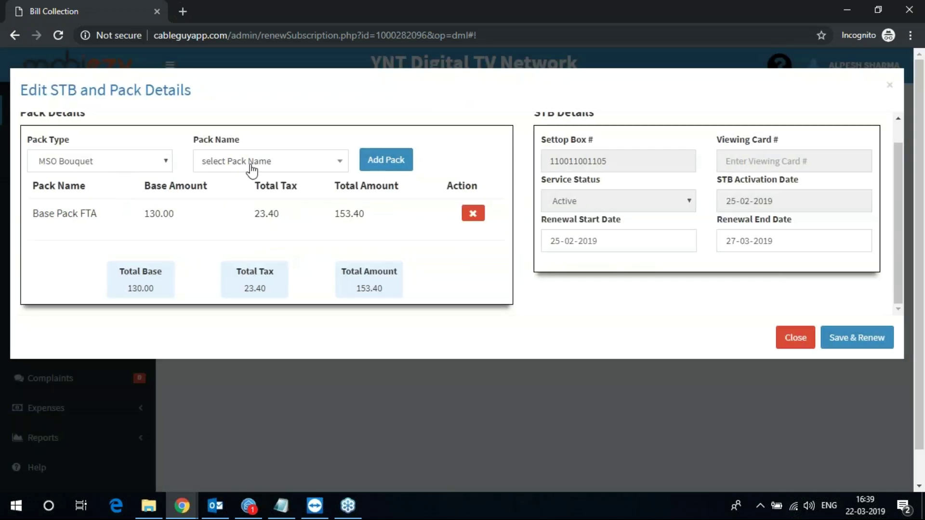
click(107, 164)
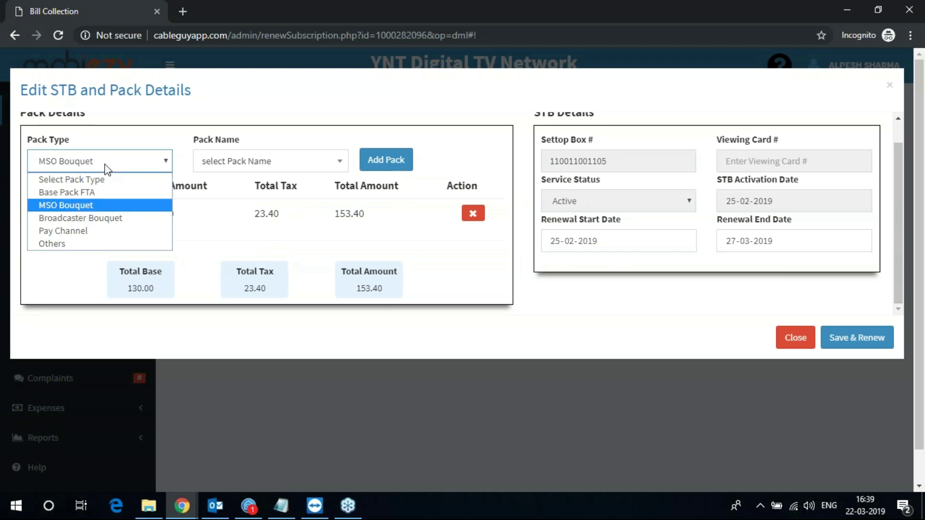
click(112, 206)
click(292, 165)
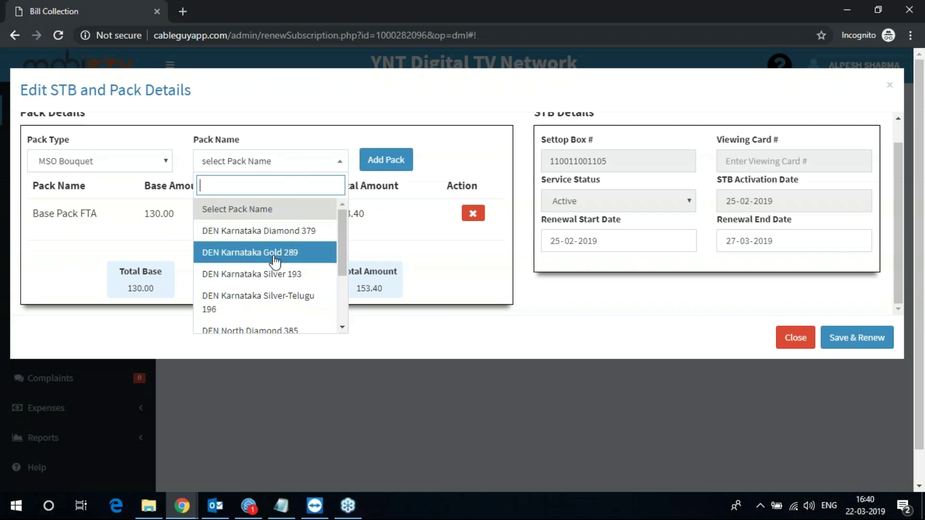
click(306, 259)
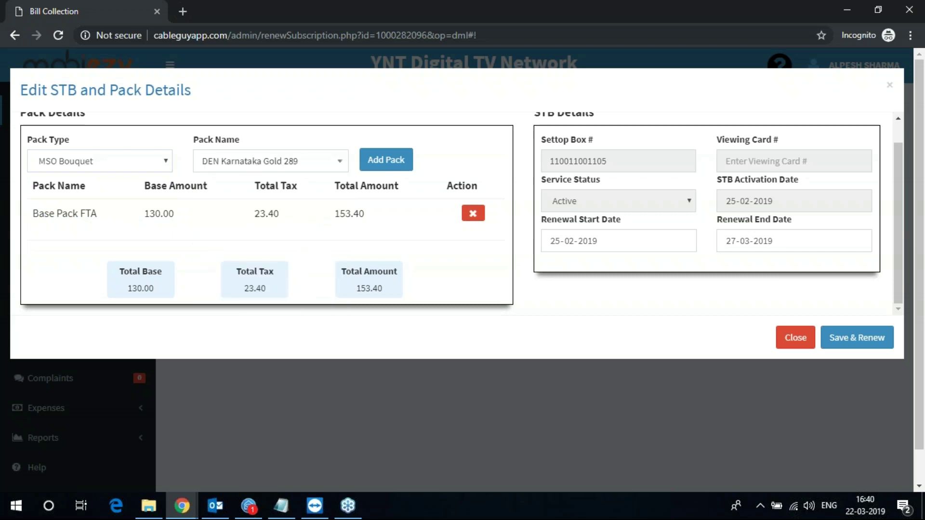
click(394, 164)
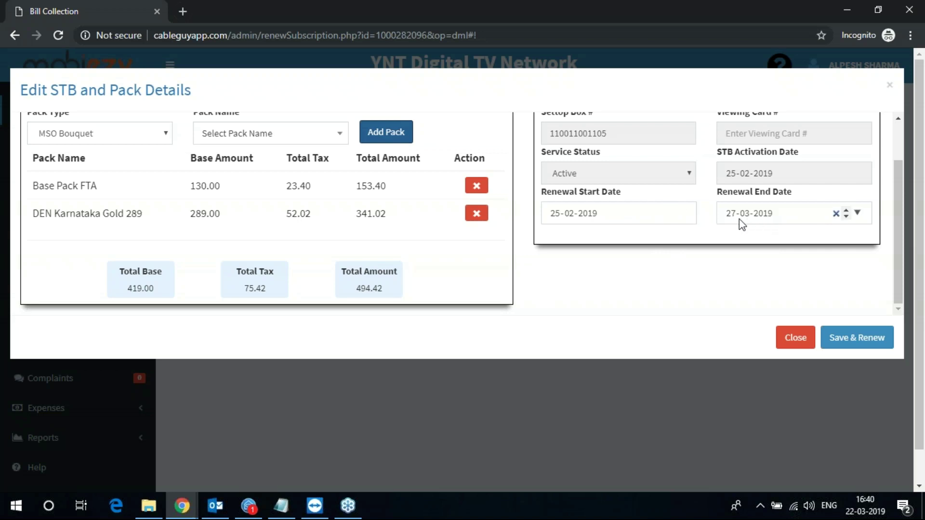
Step: Set the subscription's renewal start date to 28-03-2019
click(683, 214)
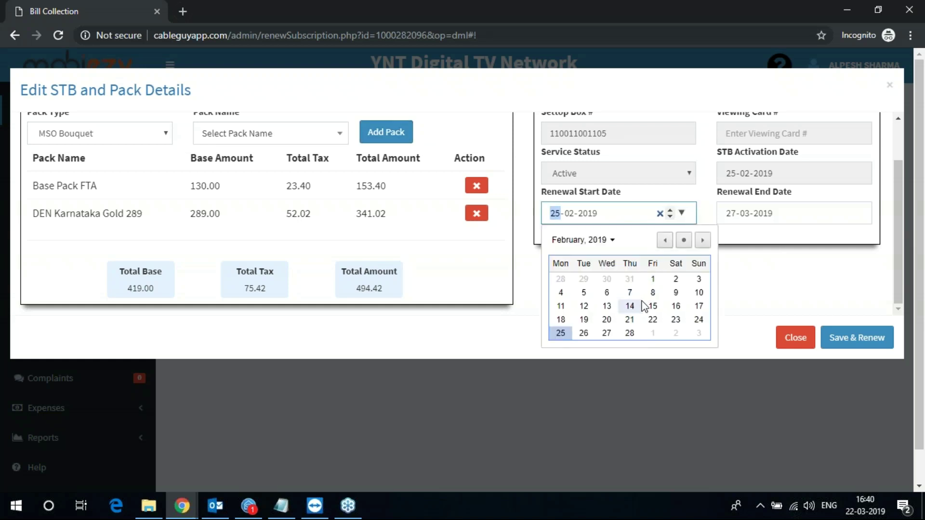
click(703, 241)
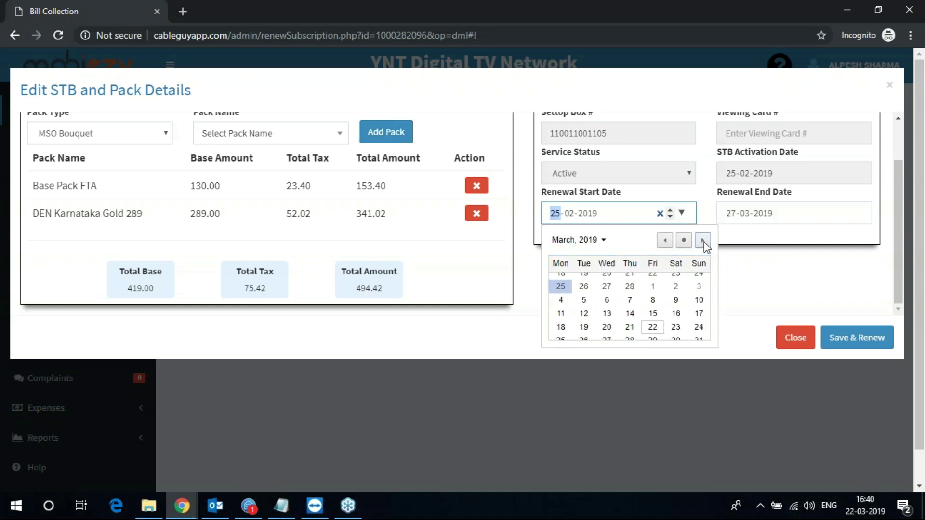
click(632, 333)
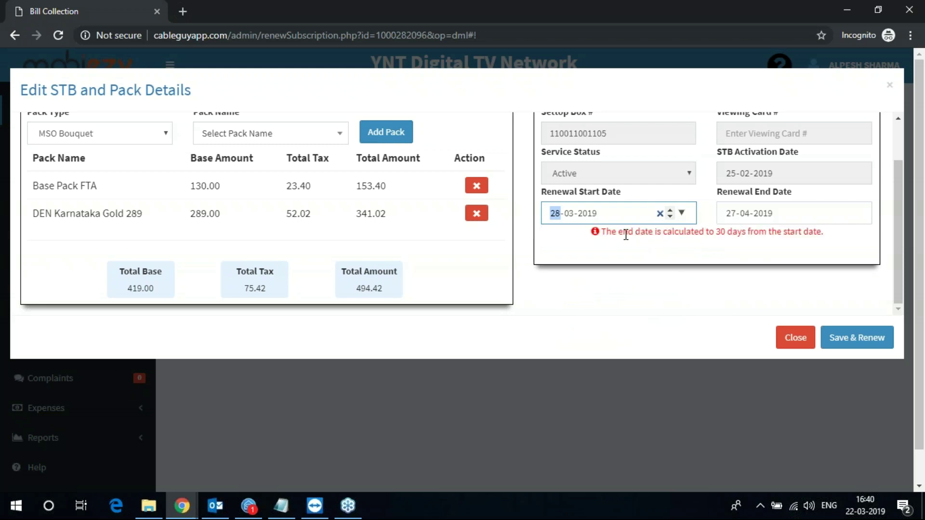
click(742, 234)
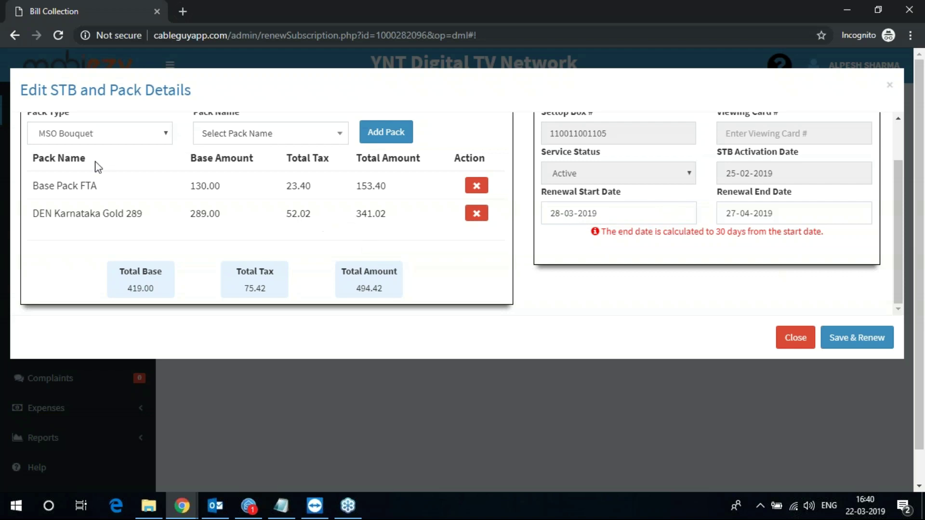
Step: Add the & Flix pack from the Pay Channel pack type to the subscription
click(96, 138)
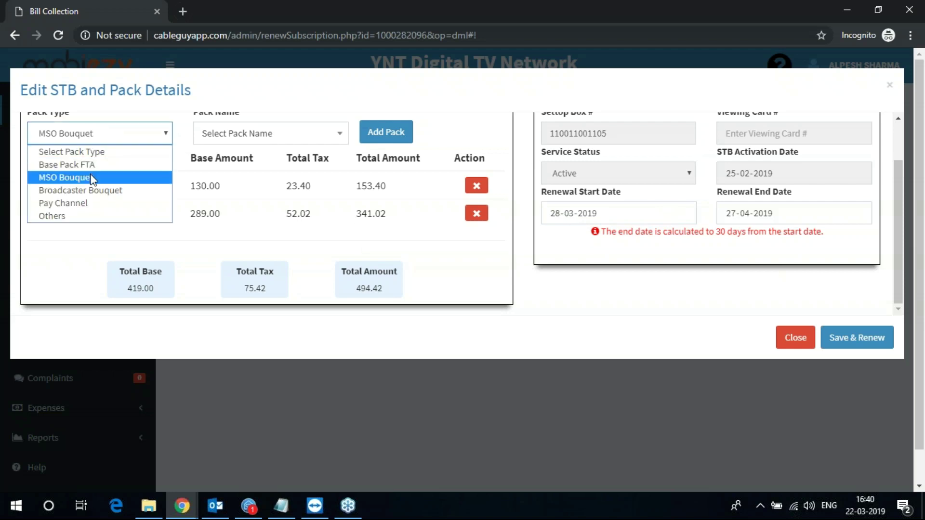
click(97, 203)
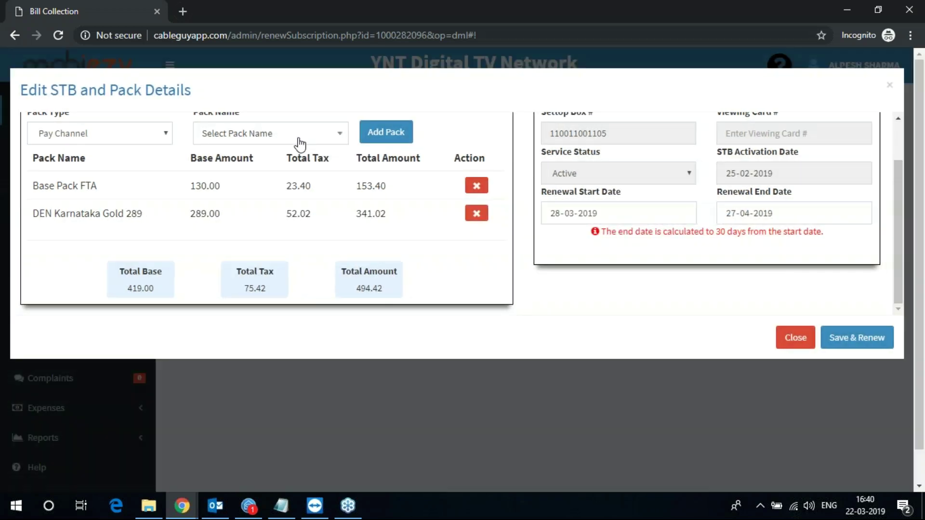
click(299, 141)
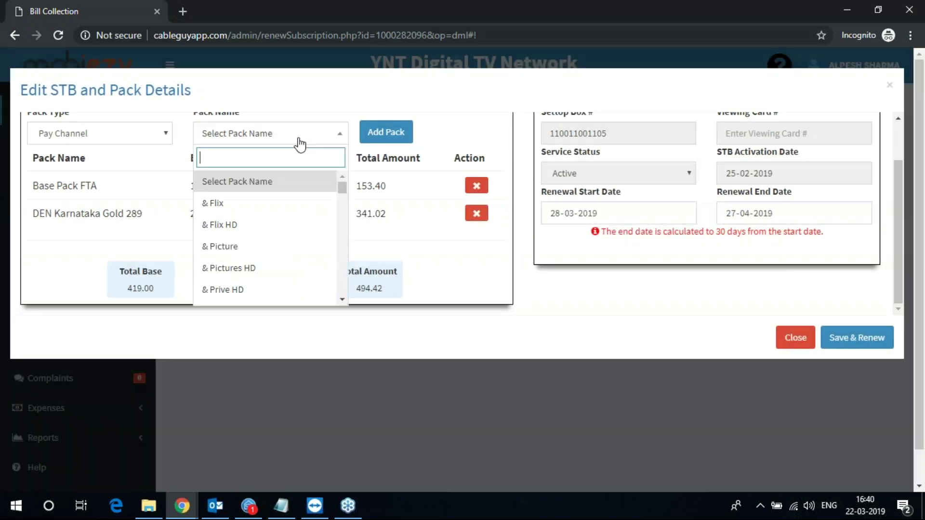
click(226, 203)
click(391, 136)
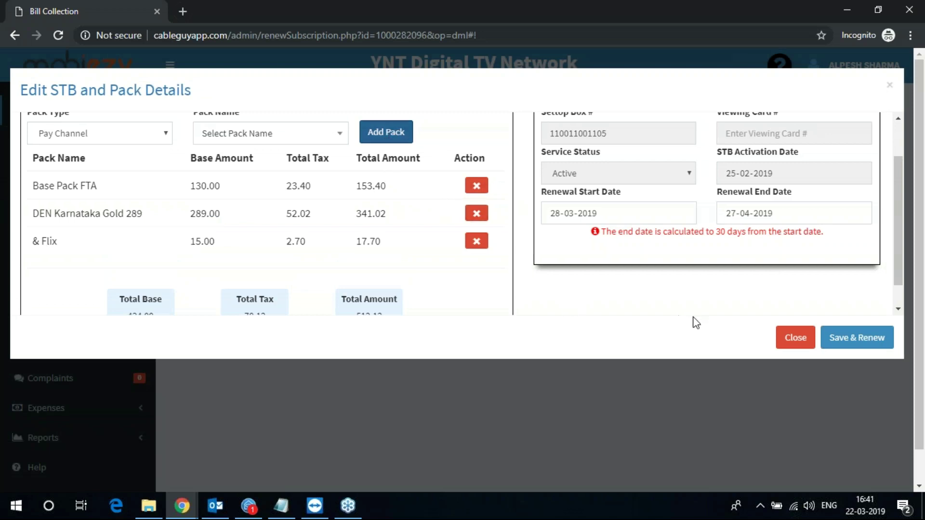
Step: Save and confirm the set-top box renewal, choosing "Collect Now" as the payment type
click(860, 339)
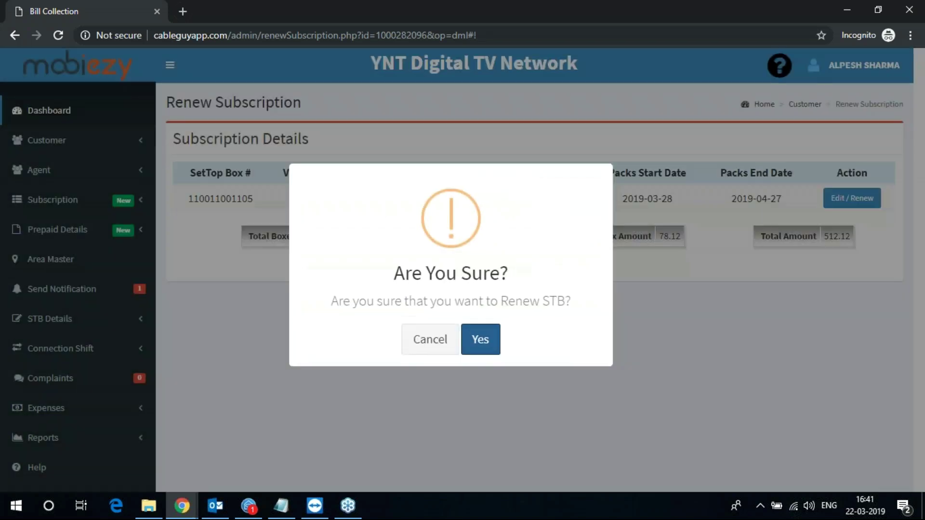
click(489, 344)
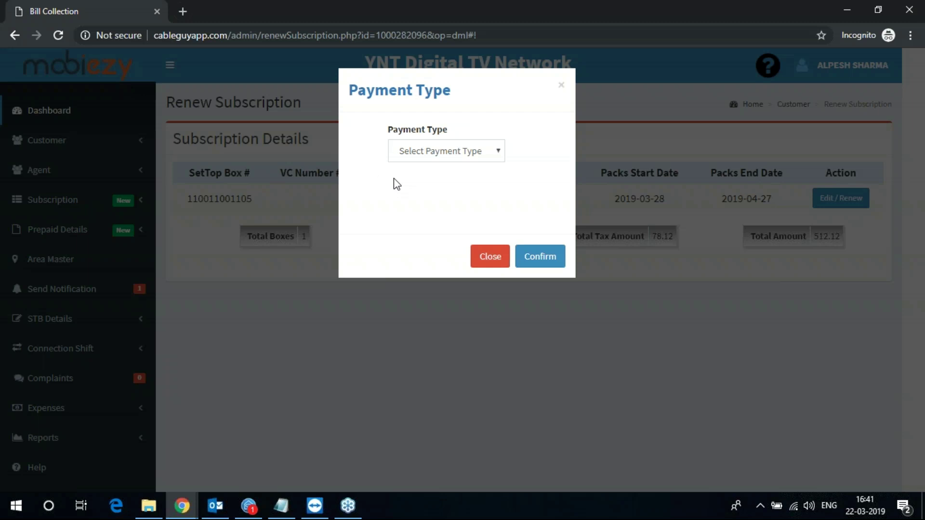
click(431, 152)
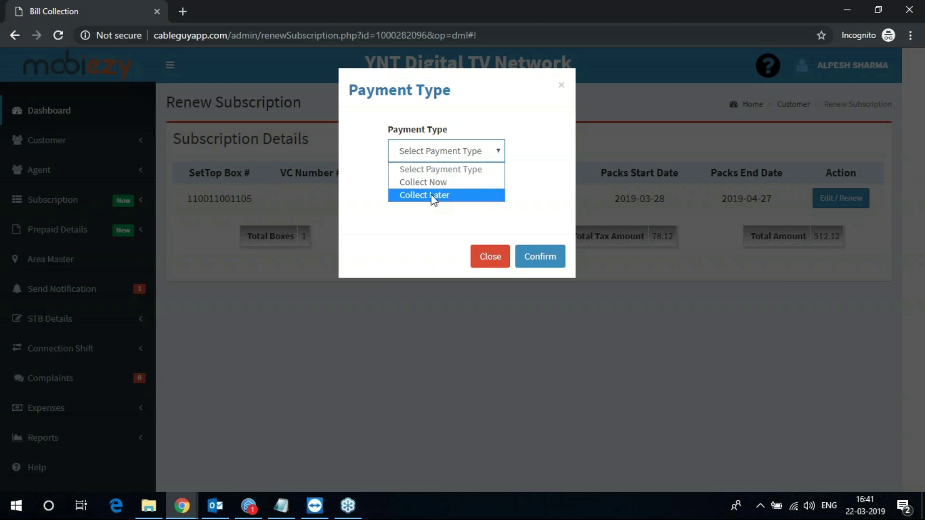
click(466, 182)
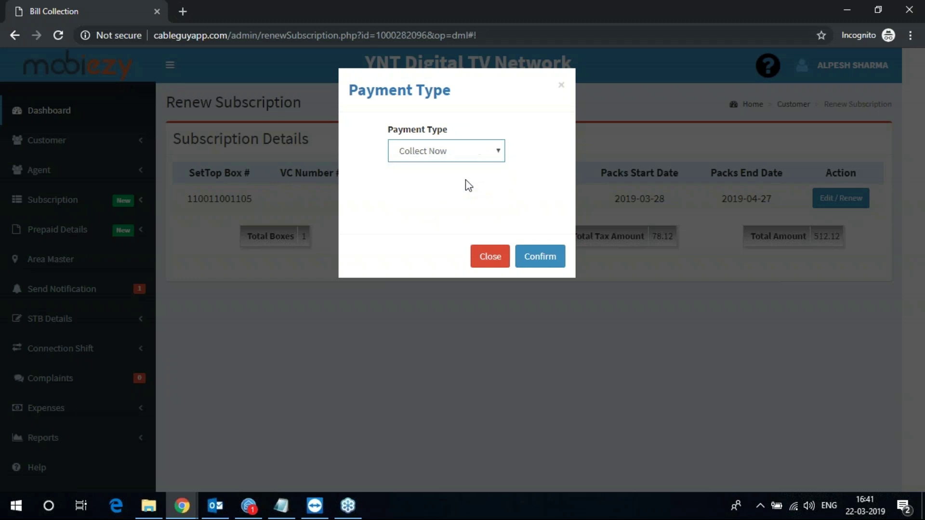
click(539, 259)
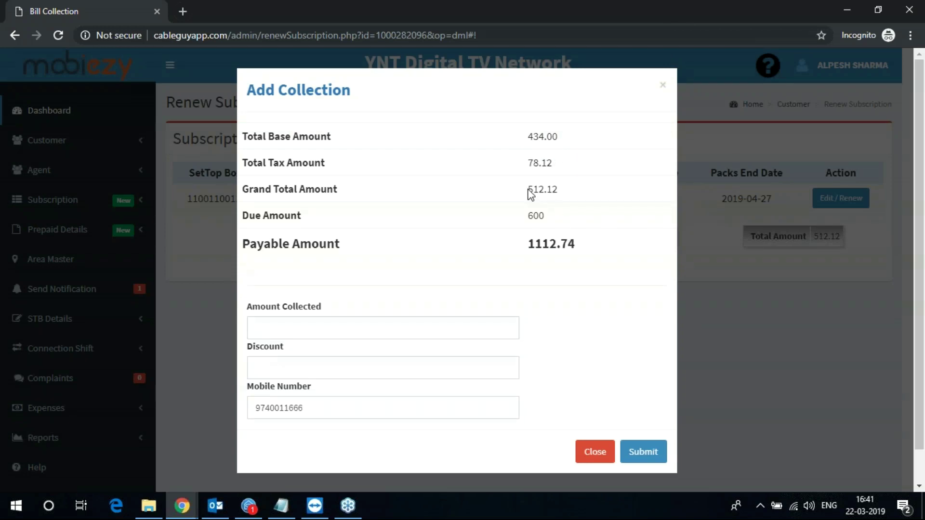
Step: Check the grand total, due and payable amounts and enter 1112.74 as the amount collected
drag(528, 189, 558, 188)
click(565, 187)
drag(529, 213, 548, 220)
drag(528, 244, 580, 248)
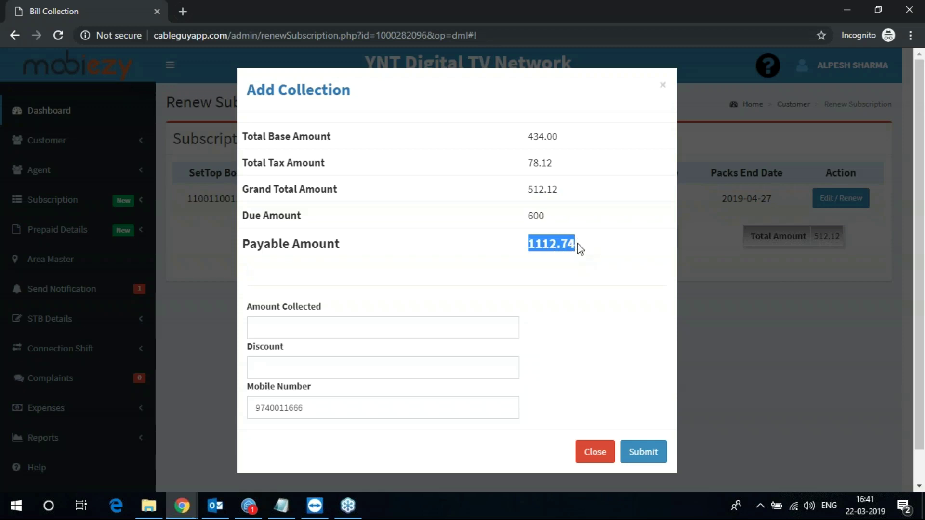
click(442, 334)
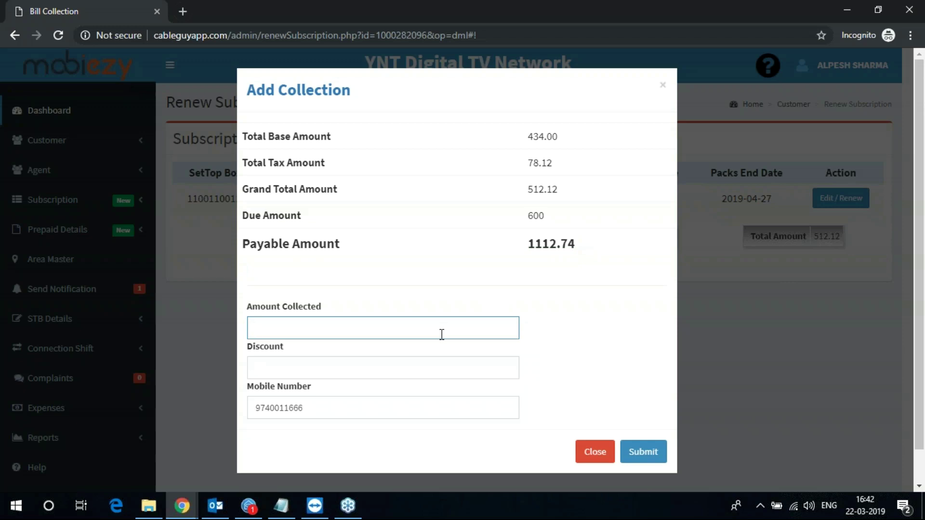
text(1112.74)
Step: Leave the discount empty, submit the collection and agree to send the message to the customer
click(420, 364)
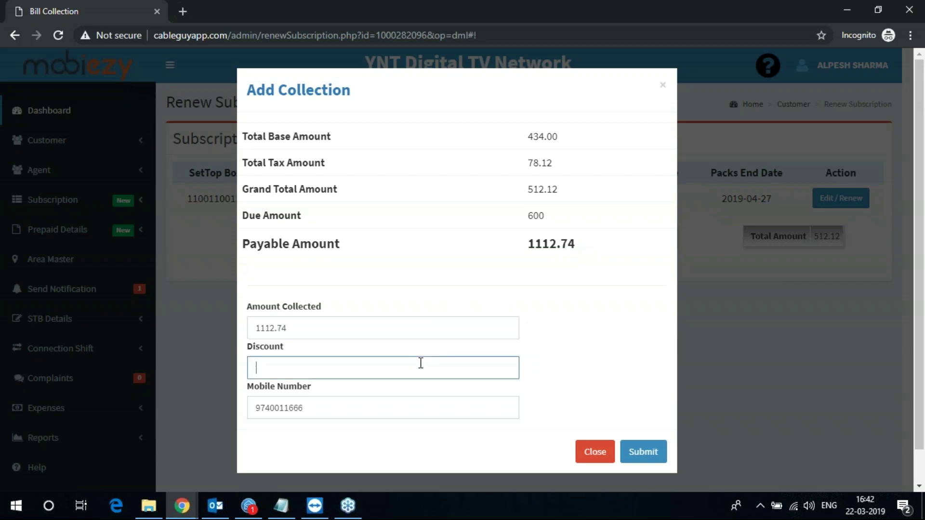
click(341, 403)
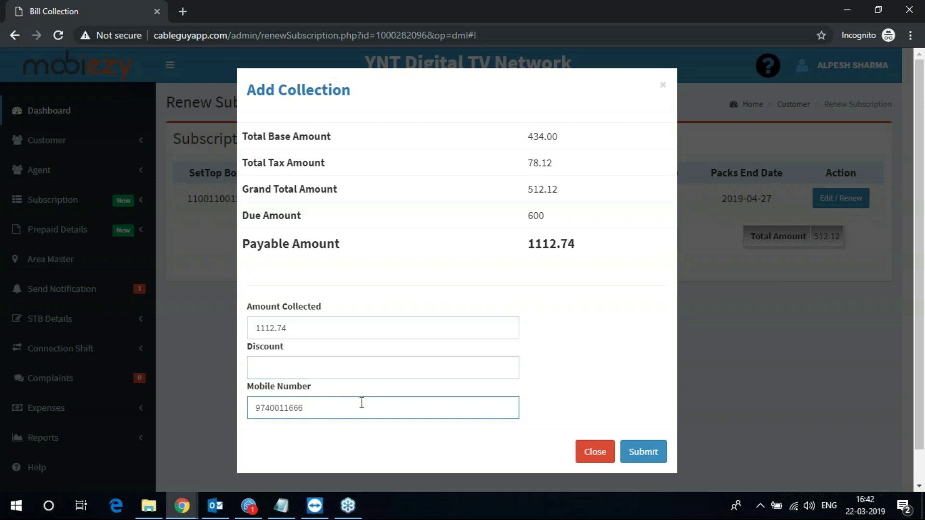
scroll(444, 368, down, 1)
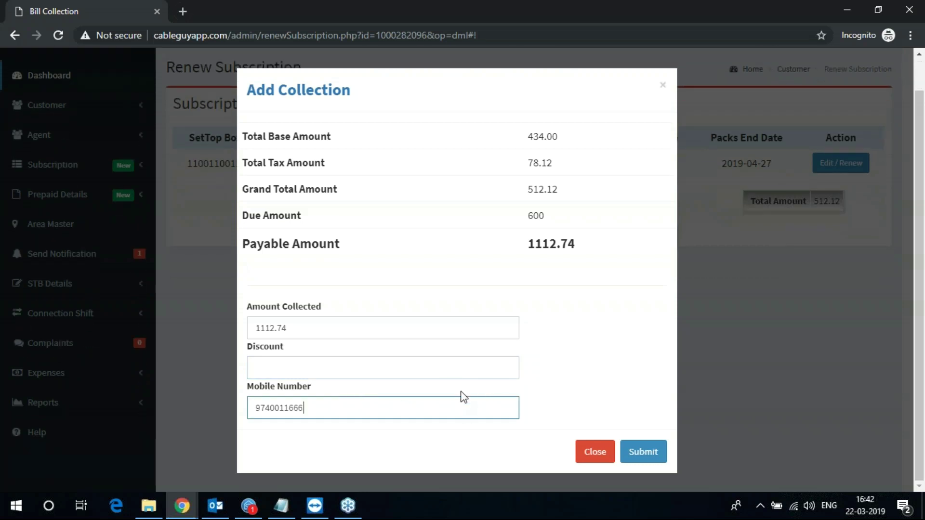
click(645, 453)
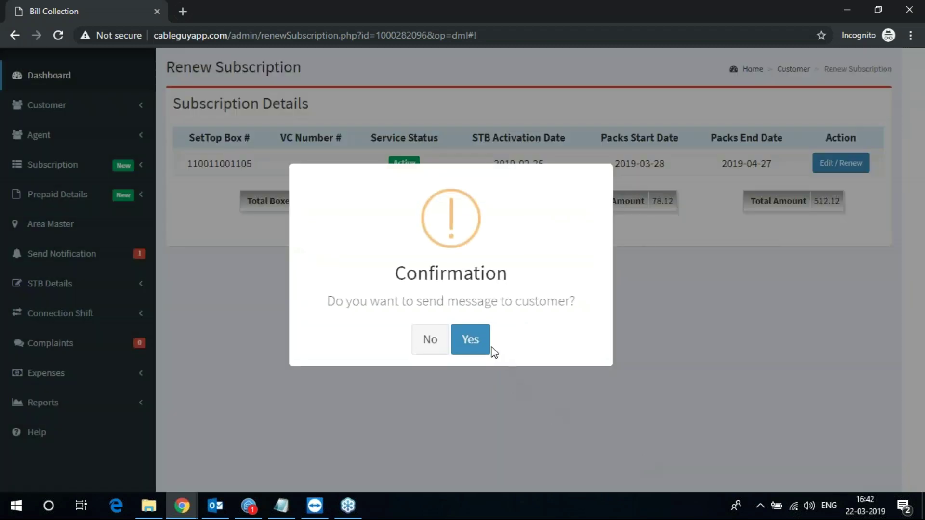
click(480, 343)
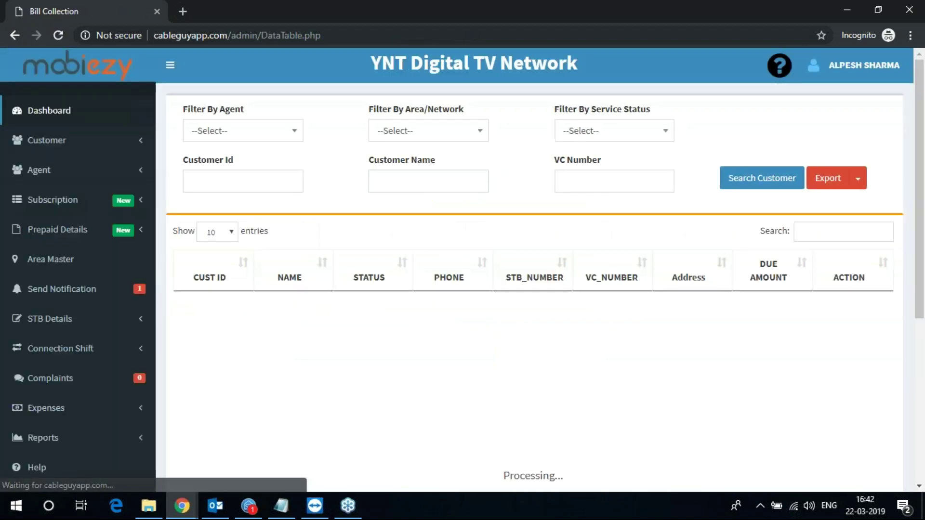
Step: Check the due amount of the last customer in the customer list
scroll(746, 365, down, 5)
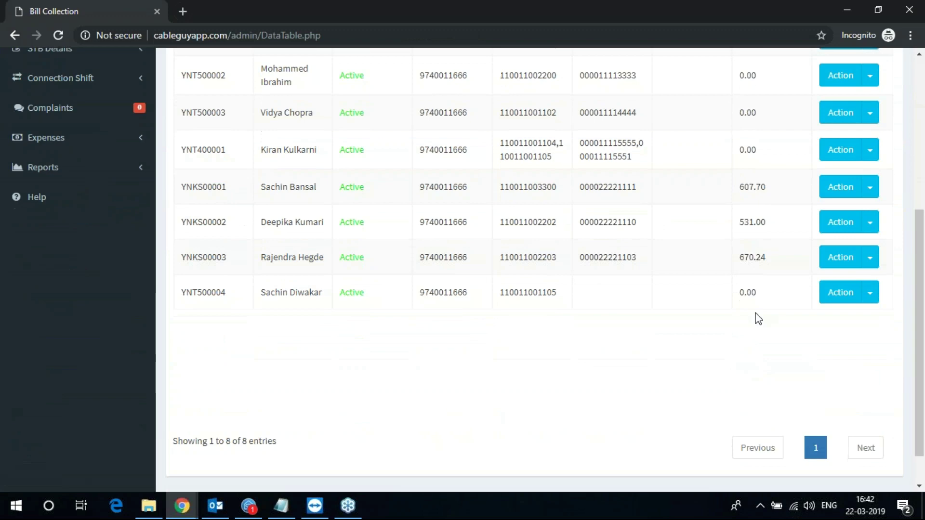
drag(772, 305, 299, 289)
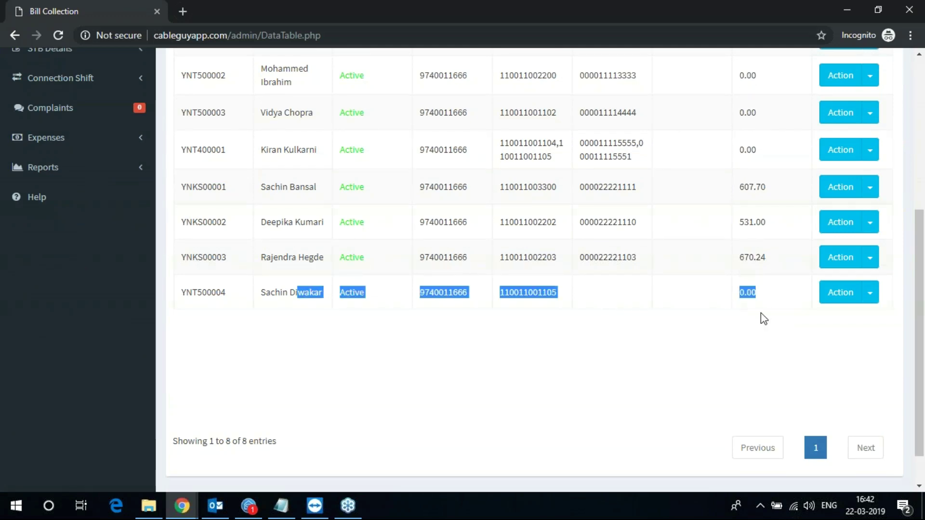
scroll(795, 332, up, 4)
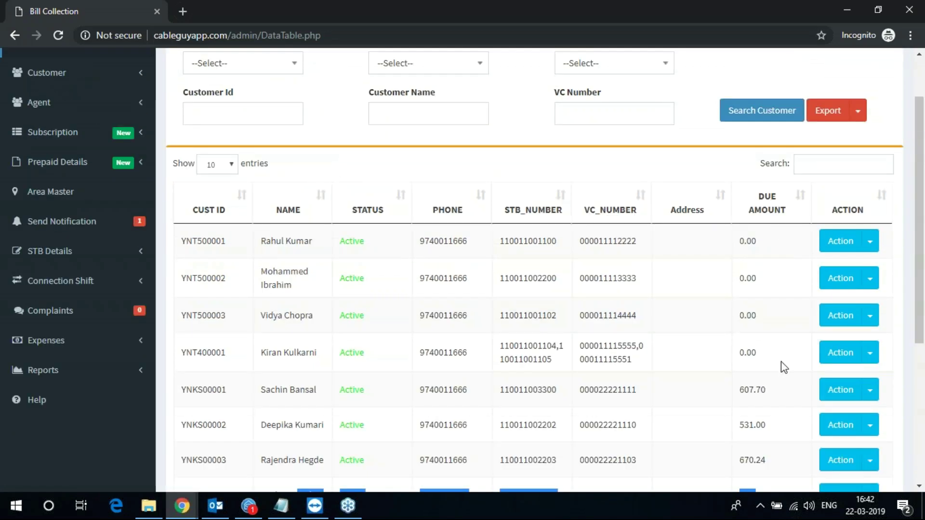
scroll(781, 361, down, 2)
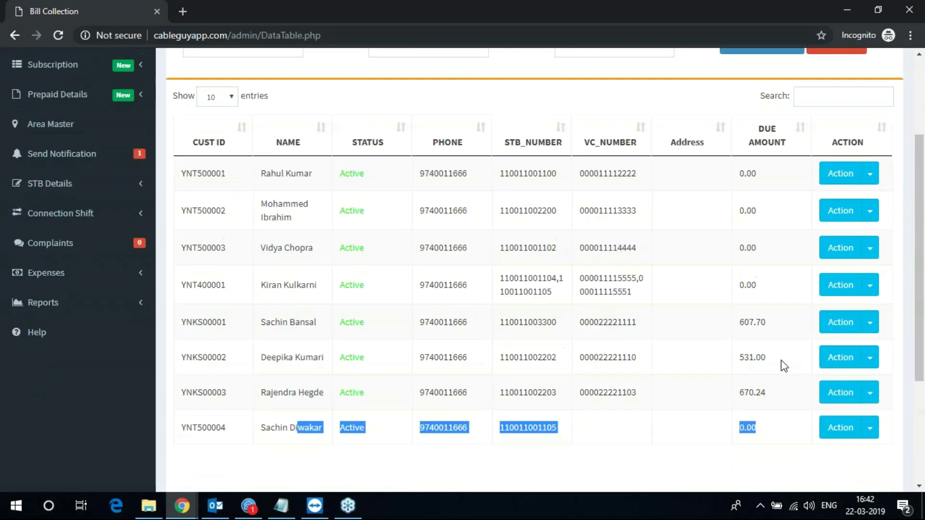
click(770, 428)
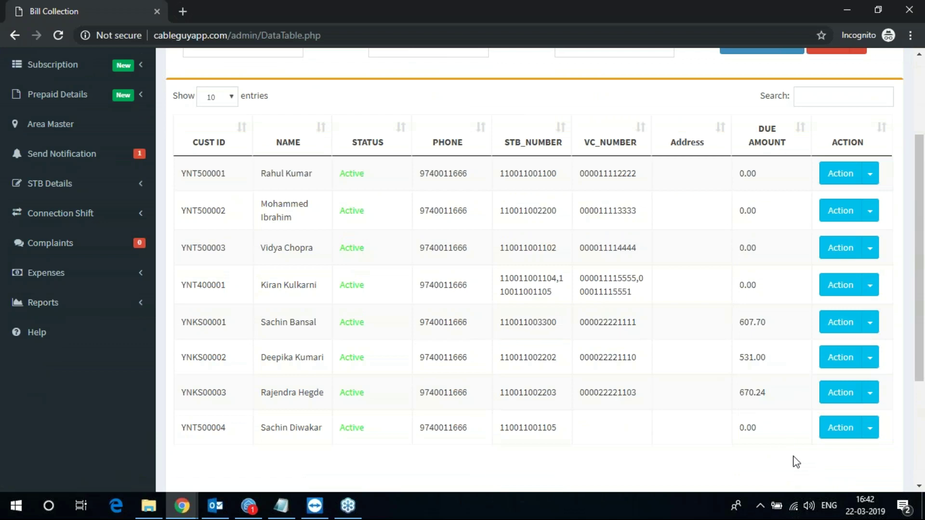
Step: Open the prepaid pack requests and approve the renewed customer's pending request
click(75, 100)
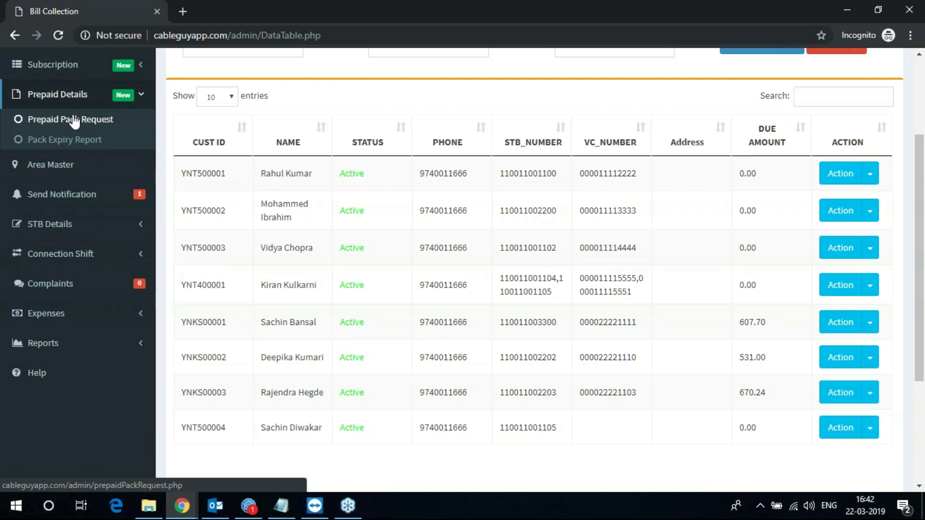
click(80, 121)
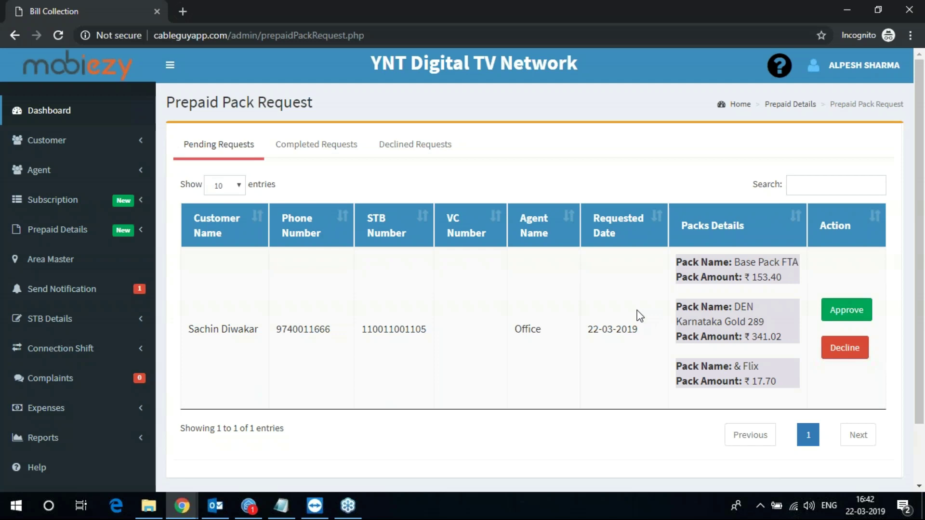
drag(187, 329, 450, 330)
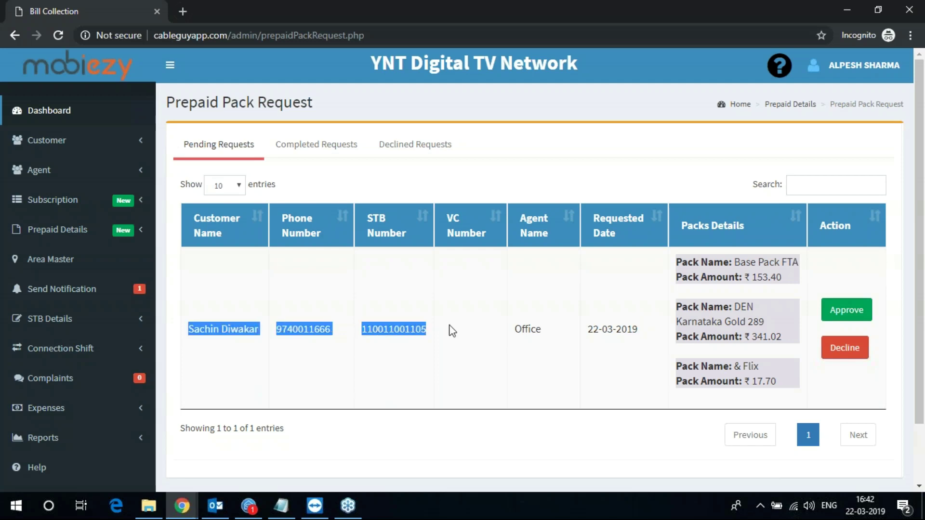
click(334, 357)
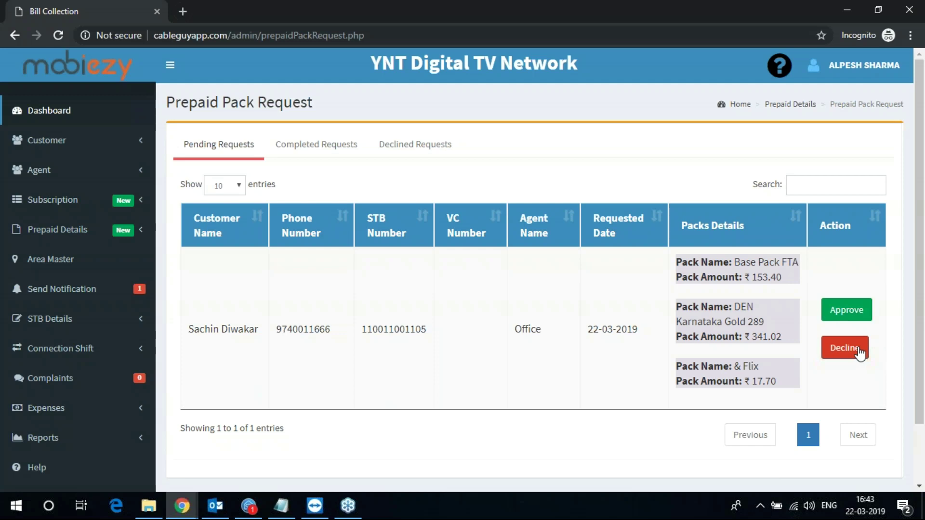
click(848, 310)
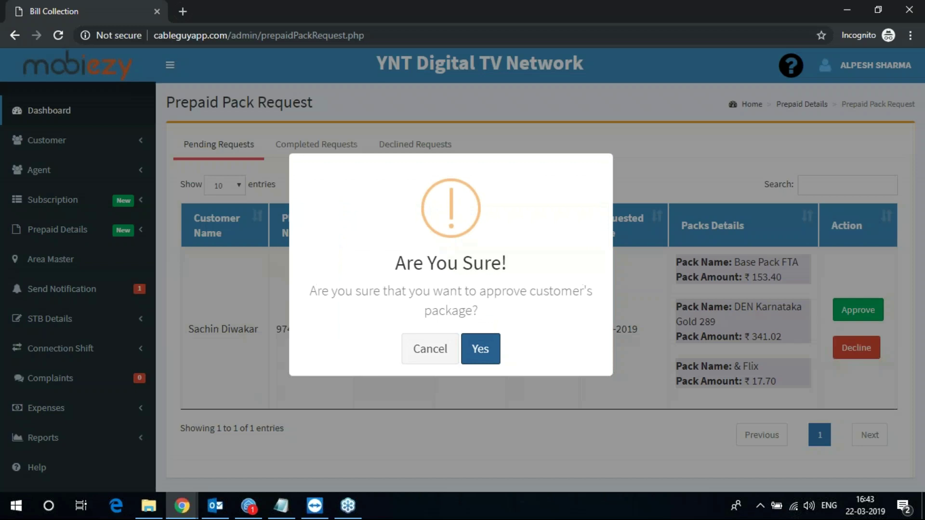
click(487, 348)
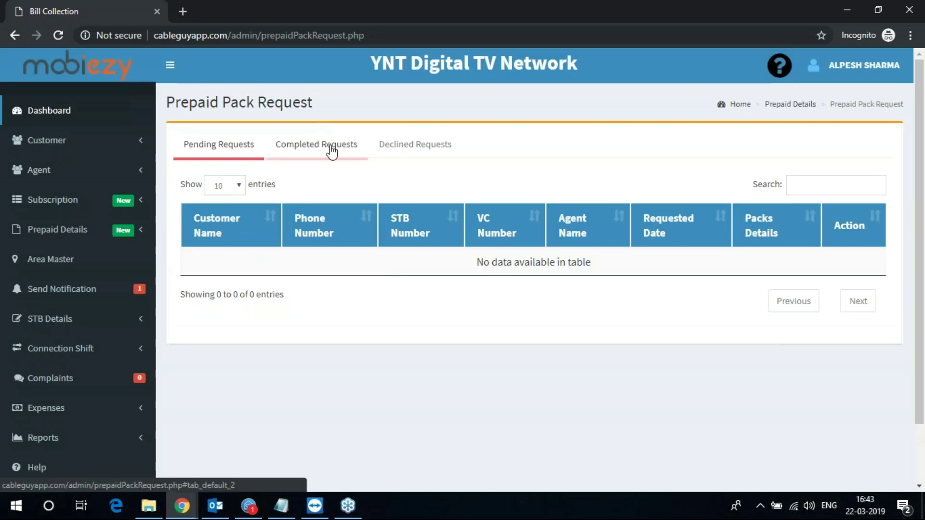
Step: Review the completed prepaid pack requests and the declined requests
click(331, 152)
scroll(500, 360, down, 7)
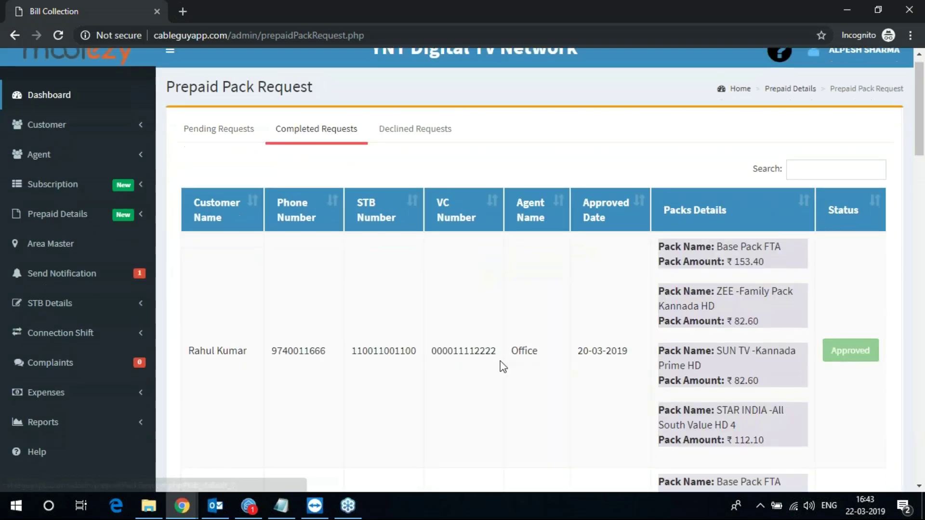
scroll(502, 366, down, 20)
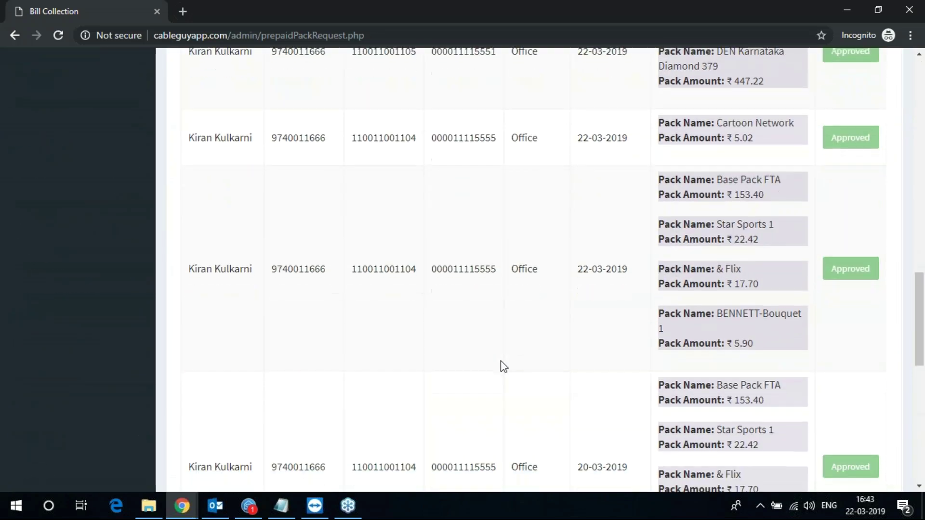
scroll(503, 367, down, 4)
scroll(504, 367, up, 20)
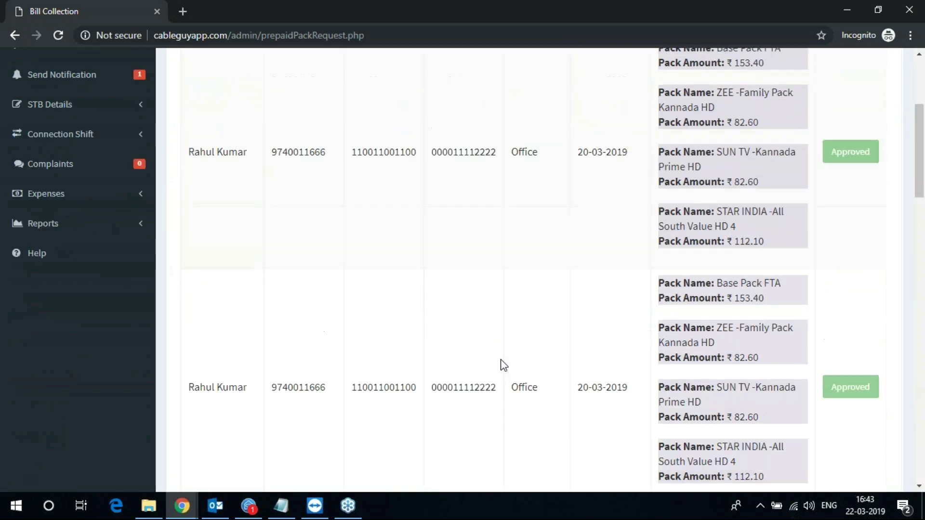
click(427, 145)
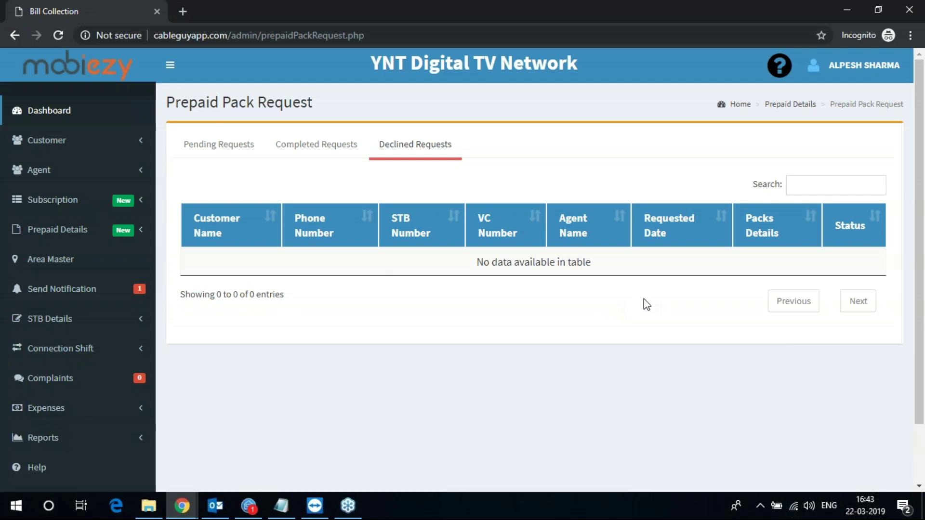
Step: Open the subscription renewal of the seventh customer in the customer quick view list
click(64, 142)
click(50, 207)
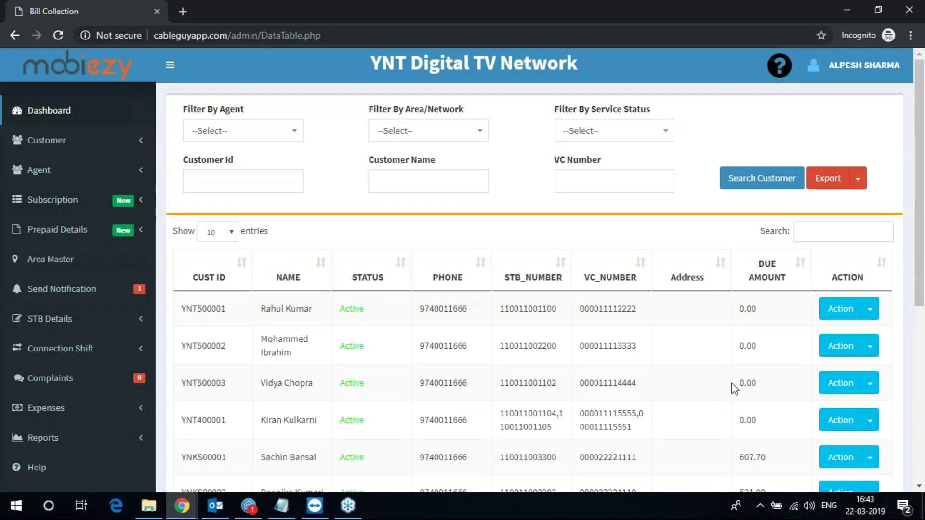
scroll(883, 364, down, 5)
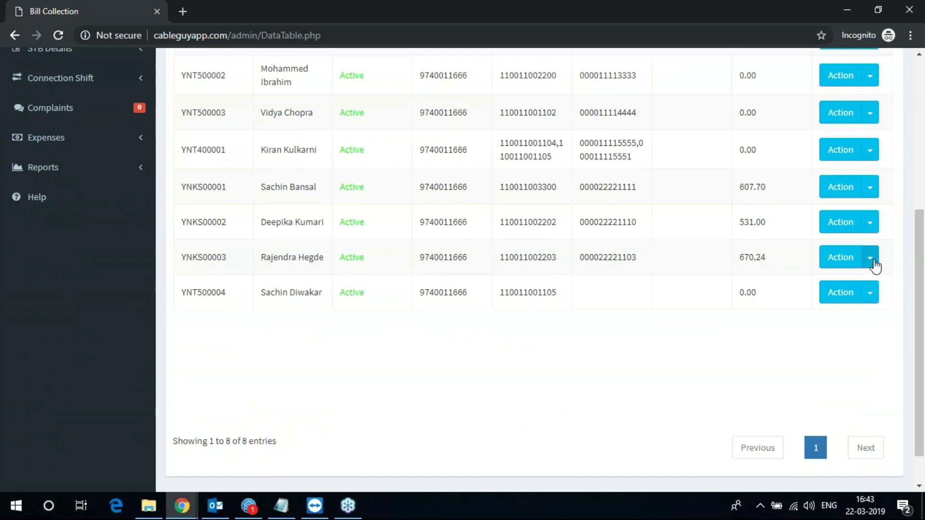
click(872, 260)
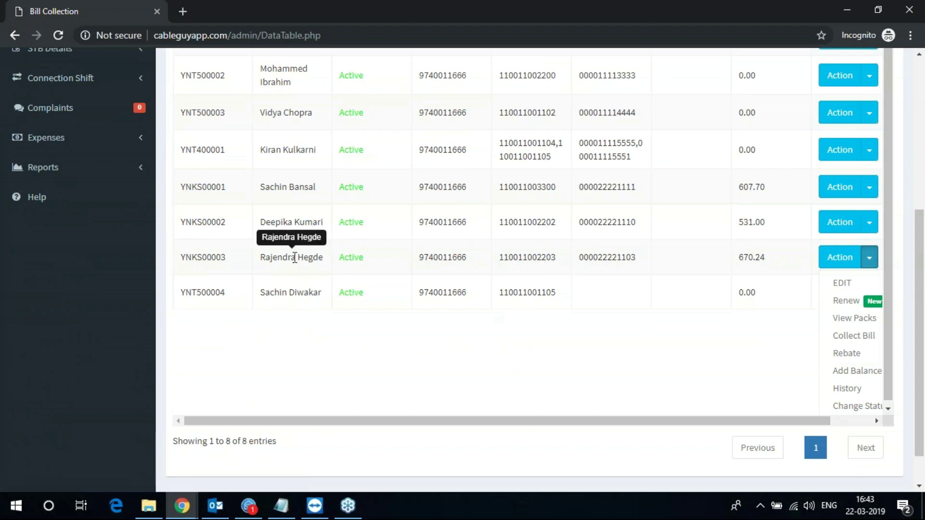
click(840, 302)
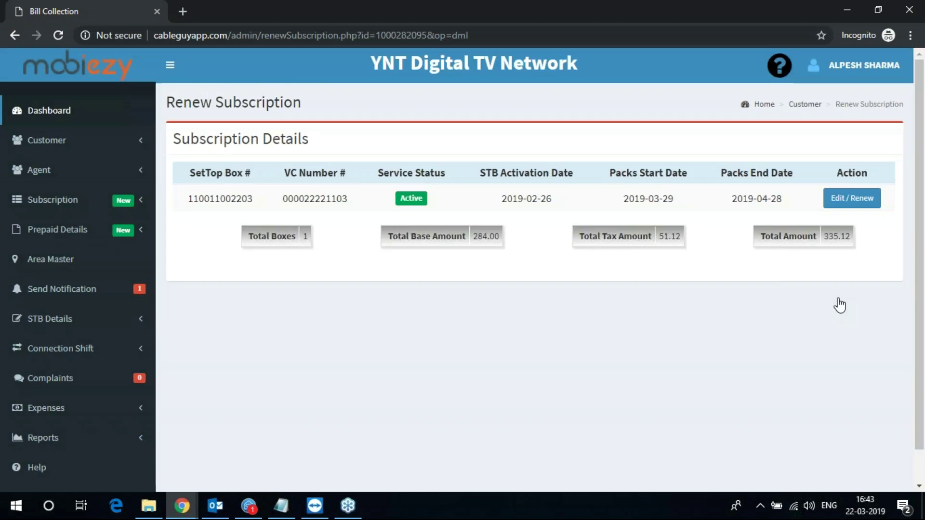
Step: Start renewing the customer's set-top box with the renewal type "Add channel and renew"
click(851, 201)
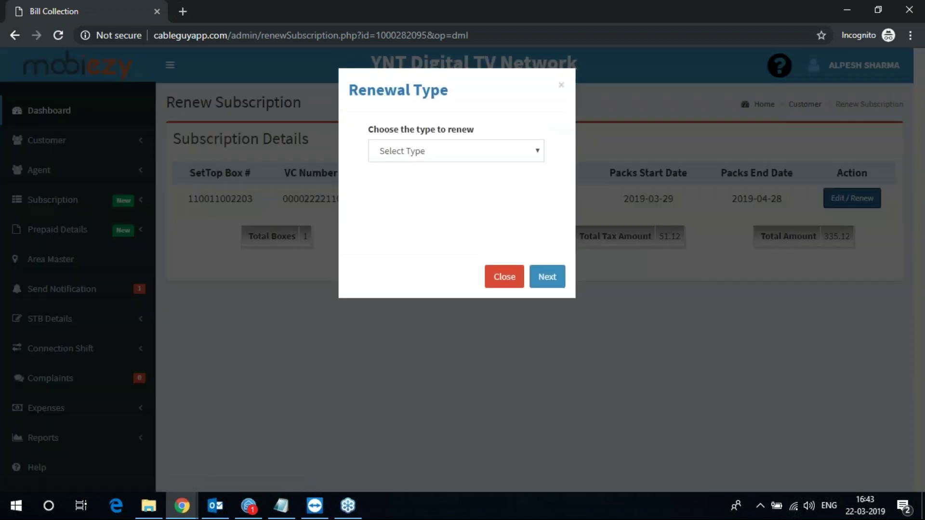
click(445, 152)
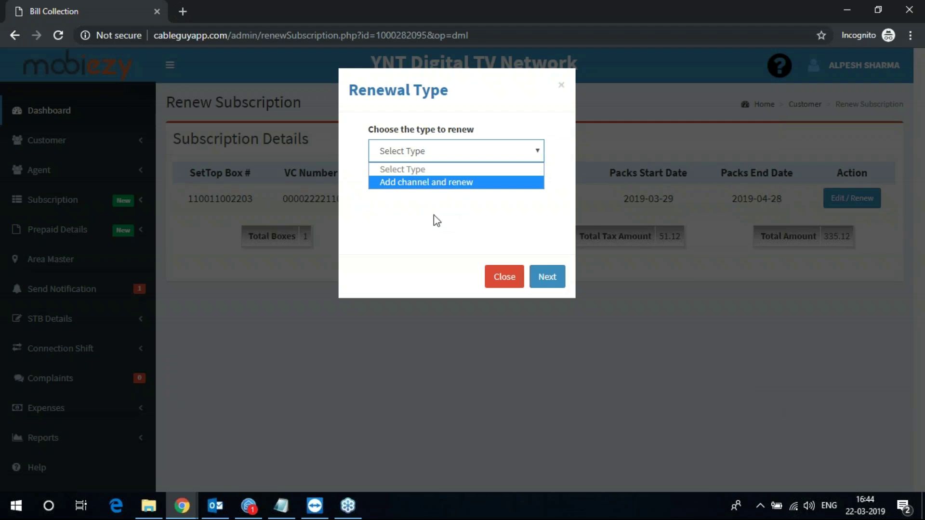
click(480, 182)
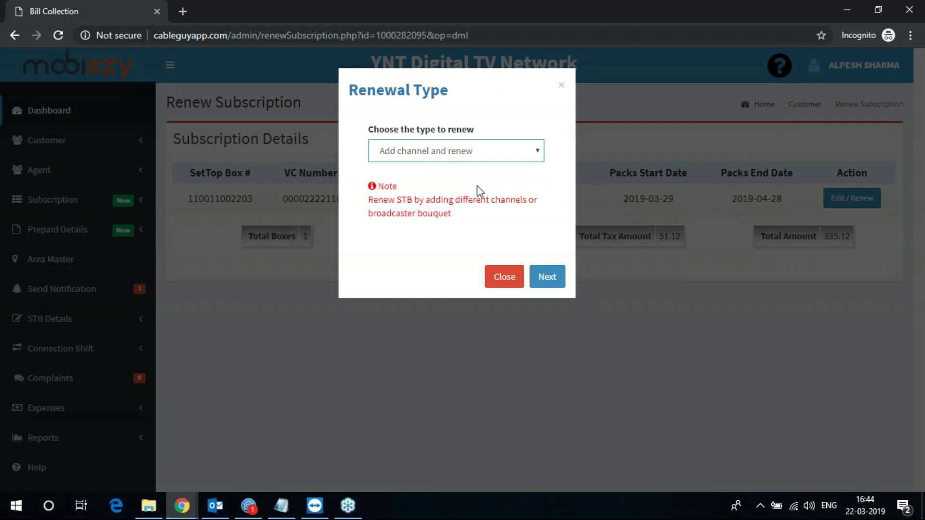
click(547, 278)
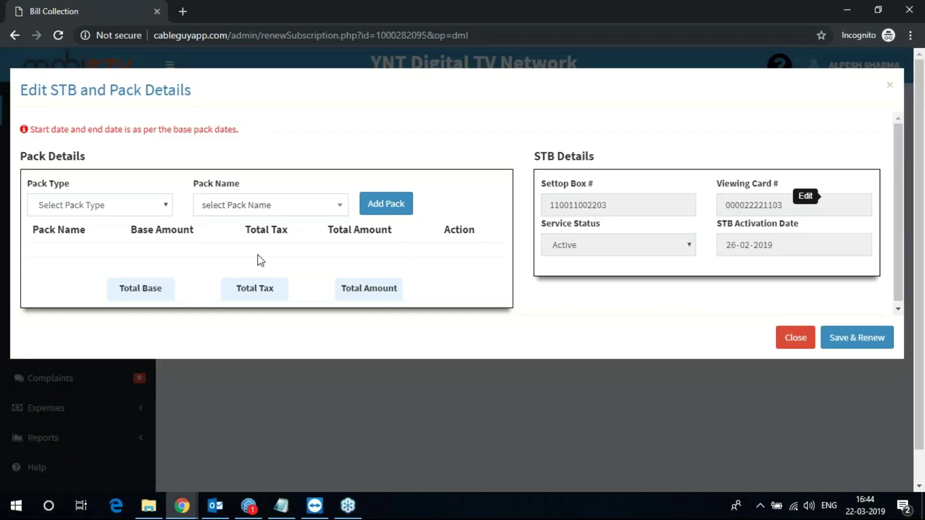
Step: Add the pay channel Star Sports 1 to the set-top box's pack details
scroll(487, 265, down, 1)
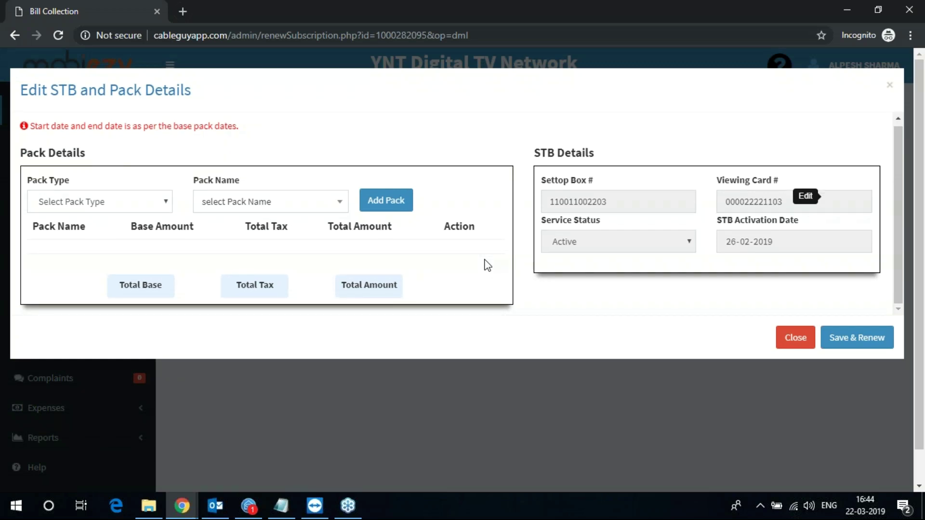
click(116, 198)
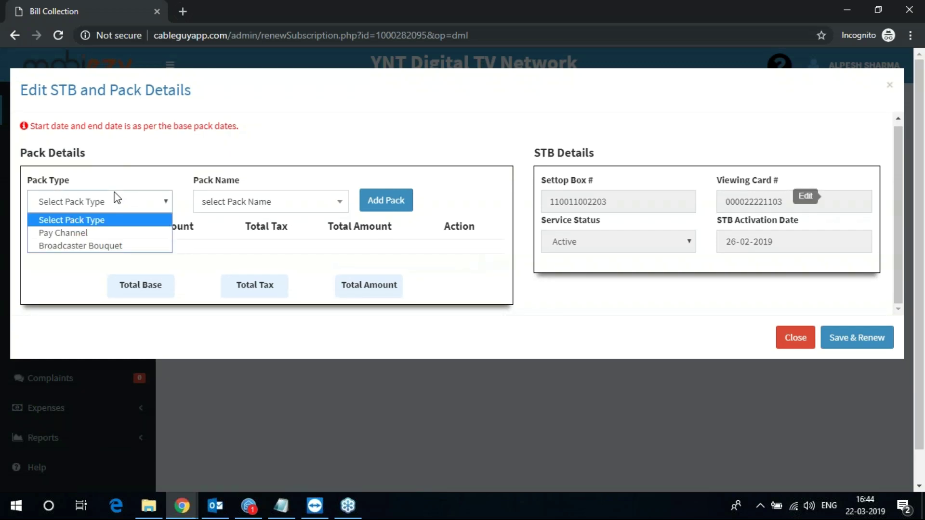
click(102, 234)
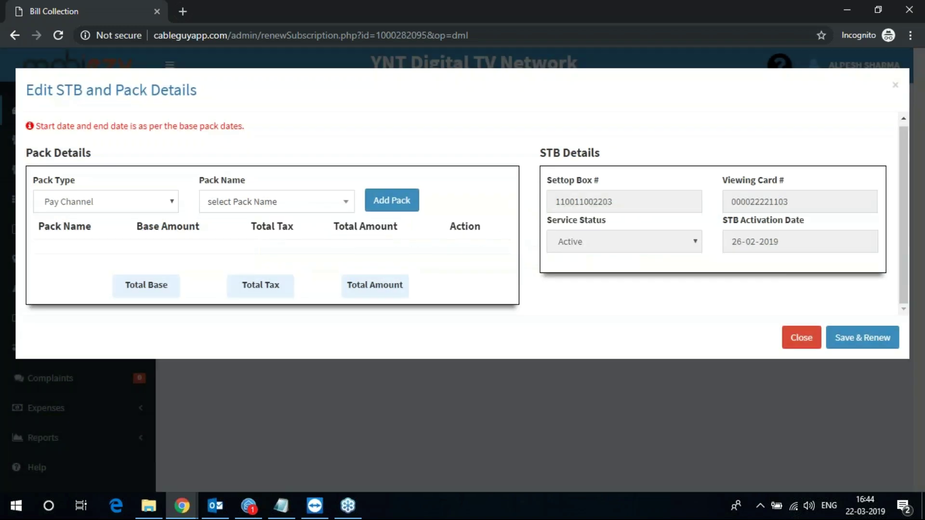
click(236, 202)
scroll(269, 289, down, 2)
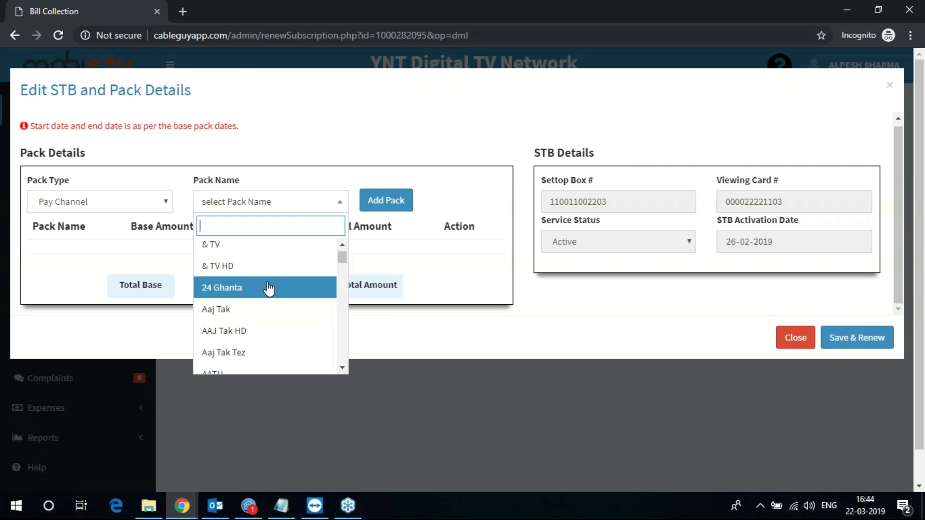
text(star)
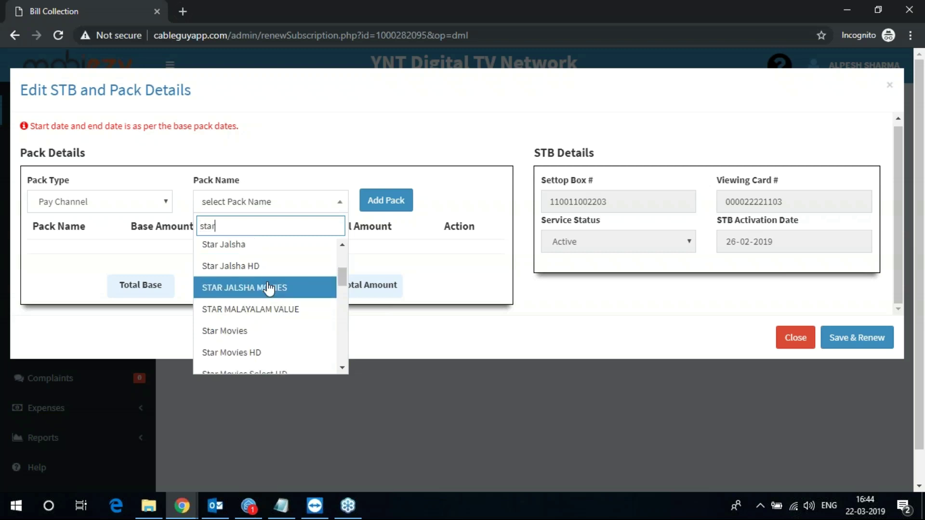
text( spo)
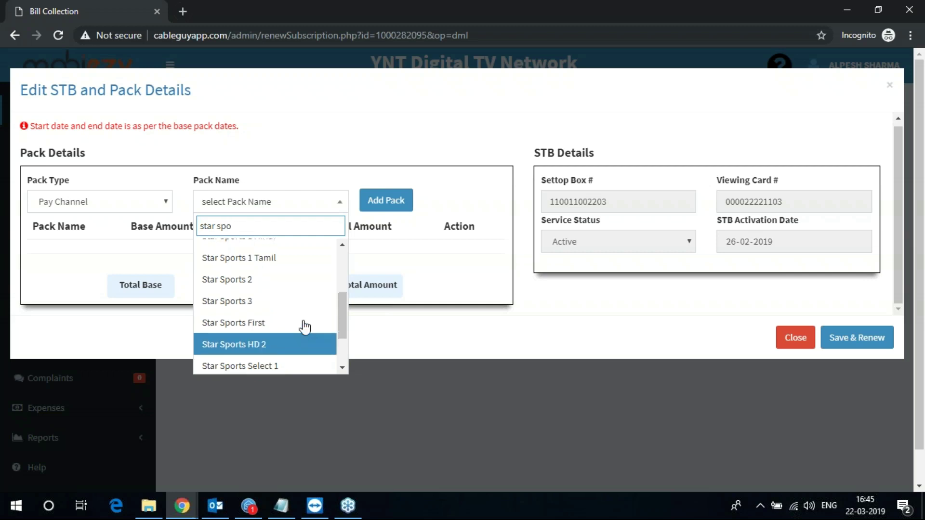
scroll(294, 318, up, 2)
click(244, 248)
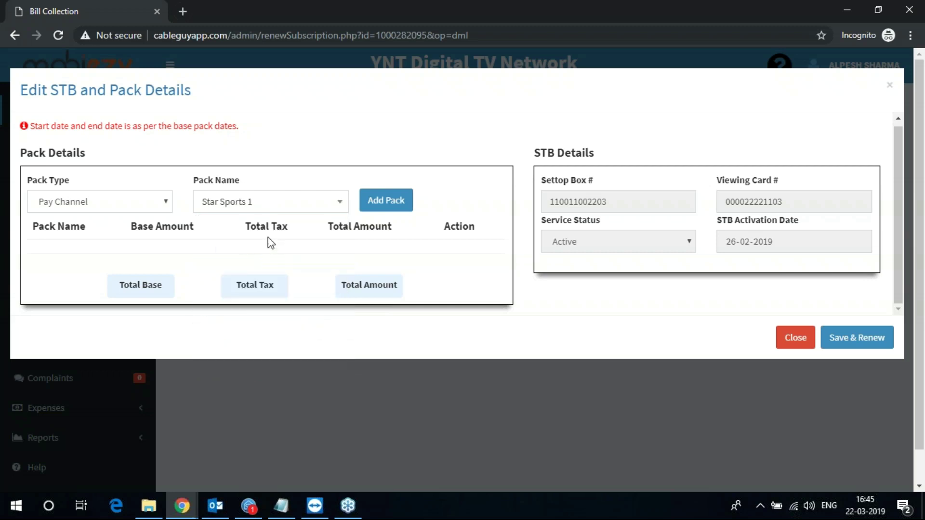
click(388, 202)
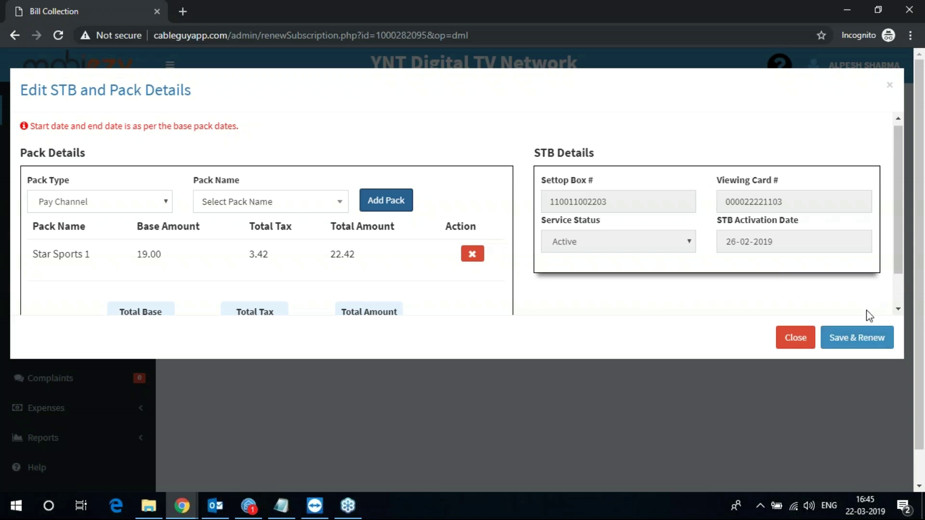
Step: Save and renew the set-top box with the payment type Collect Later, agreeing to the confirmations
click(869, 338)
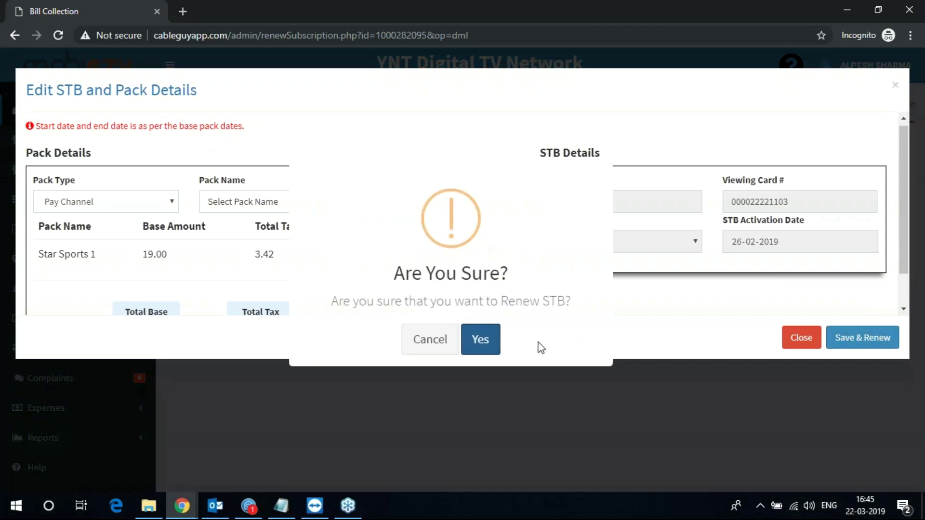
click(478, 340)
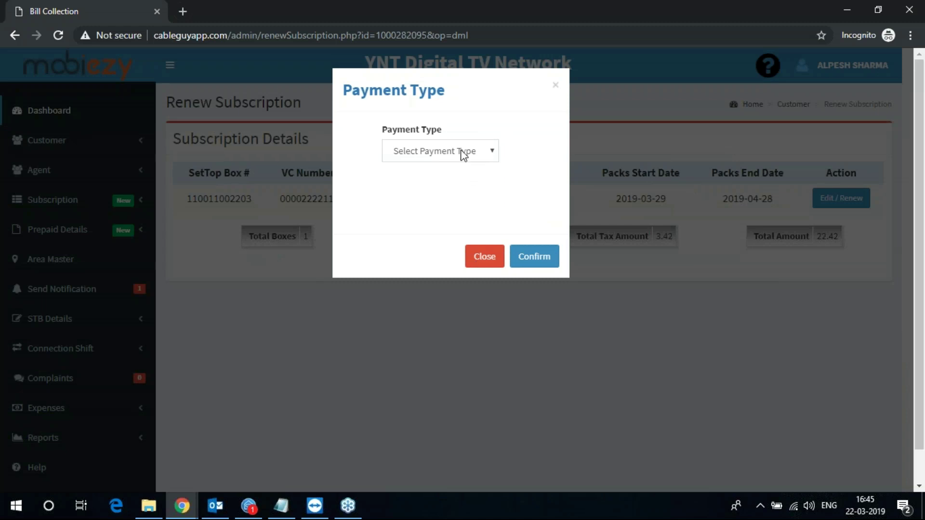
click(462, 151)
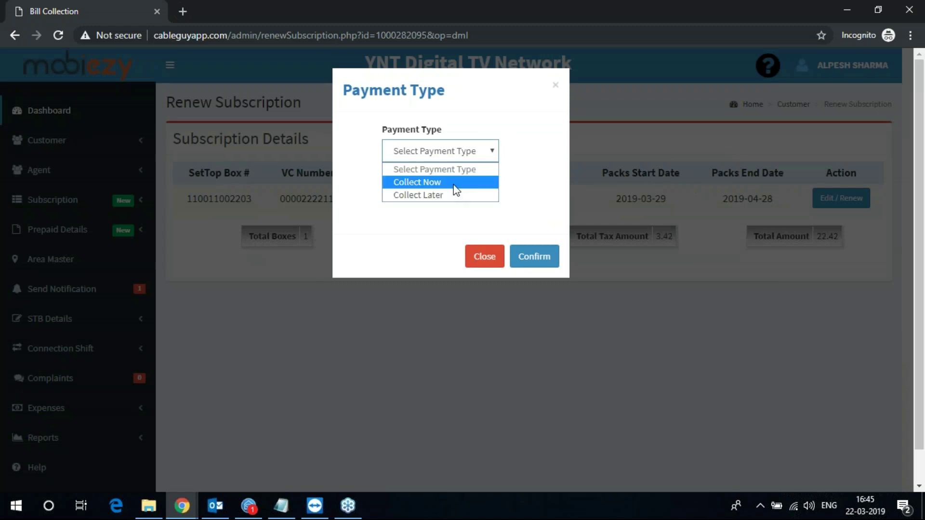
click(450, 187)
click(461, 155)
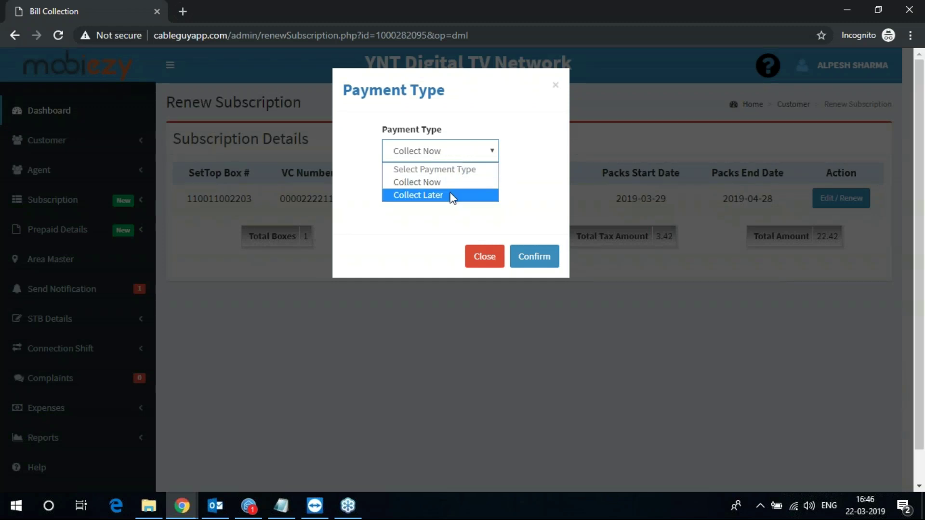
click(451, 195)
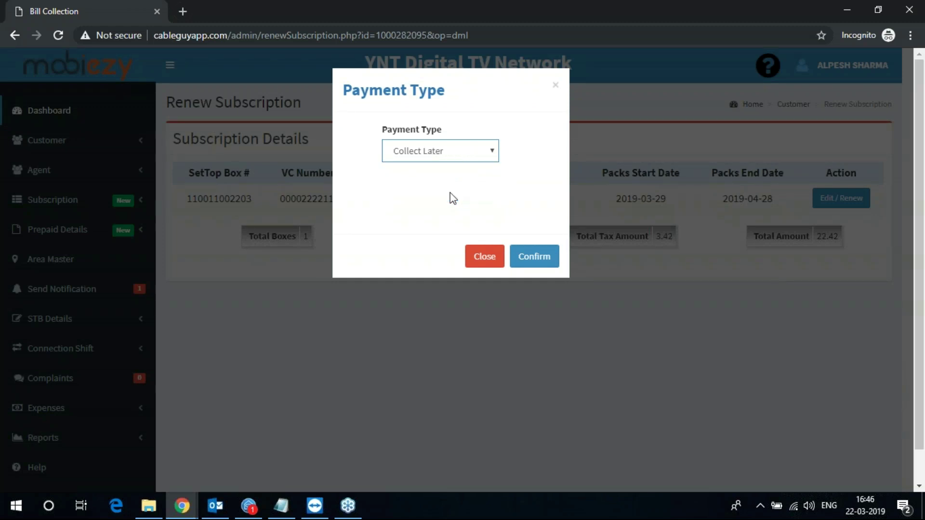
click(535, 256)
click(482, 337)
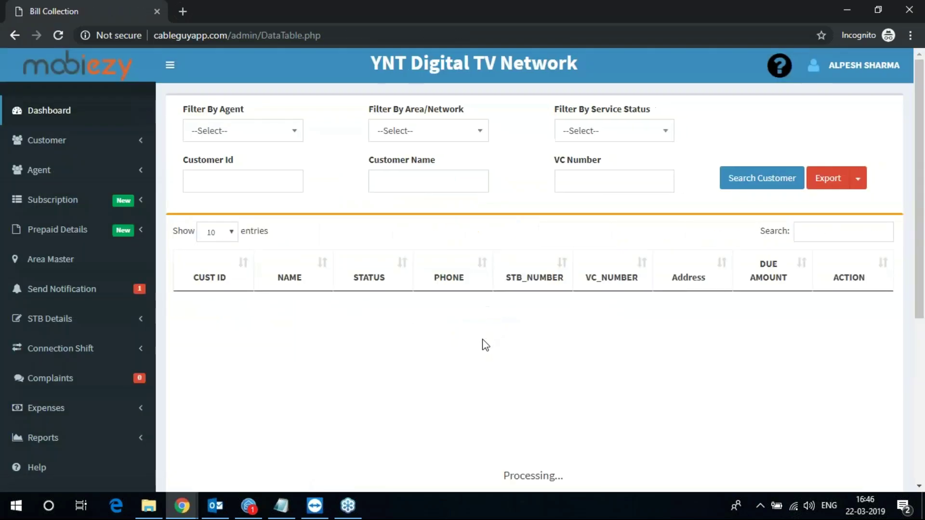
Step: Check the renewed customer's due amount in the customer list
scroll(484, 345, down, 7)
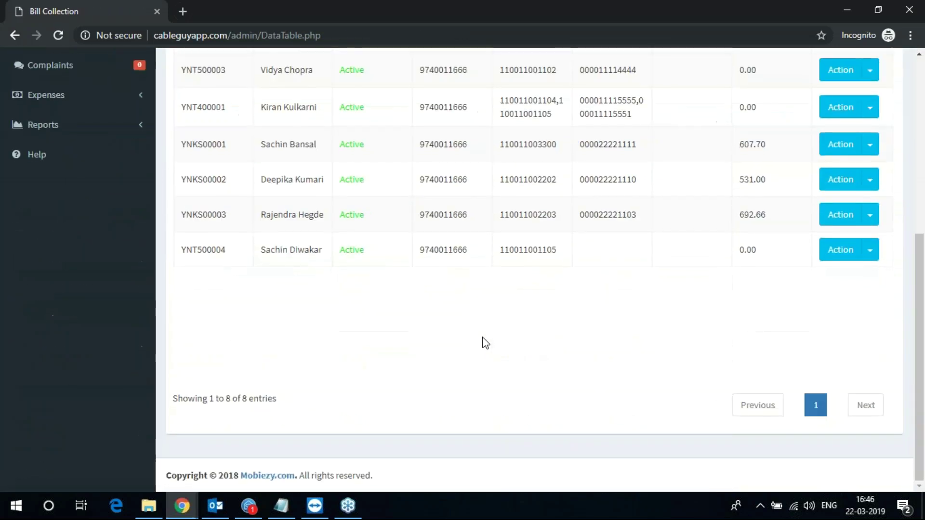
double_click(752, 215)
click(453, 350)
Step: Open the prepaid pack requests and approve the customer's pending Star Sports 1 request
scroll(158, 310, up, 6)
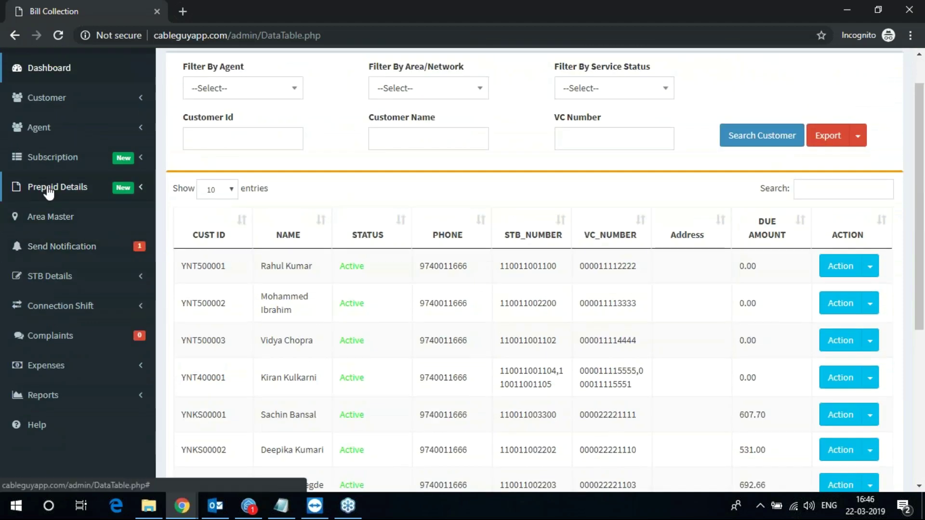
click(54, 187)
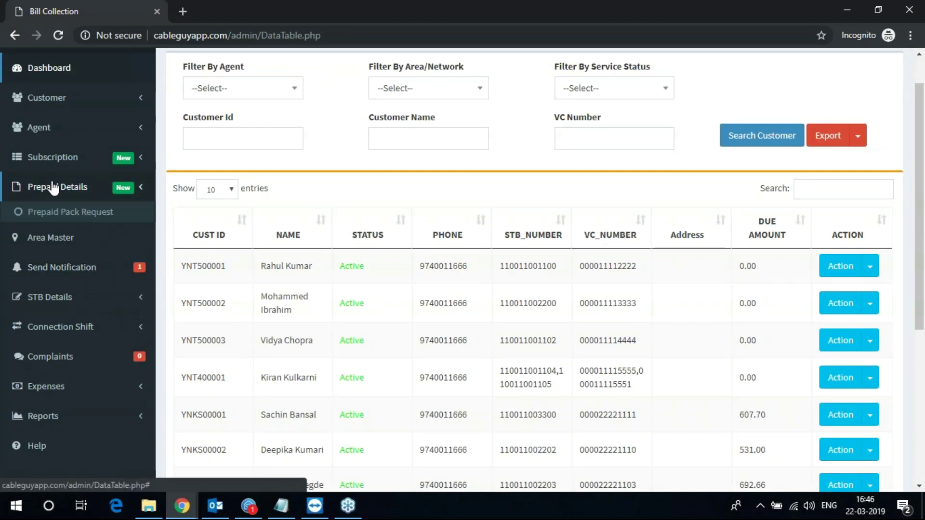
click(80, 212)
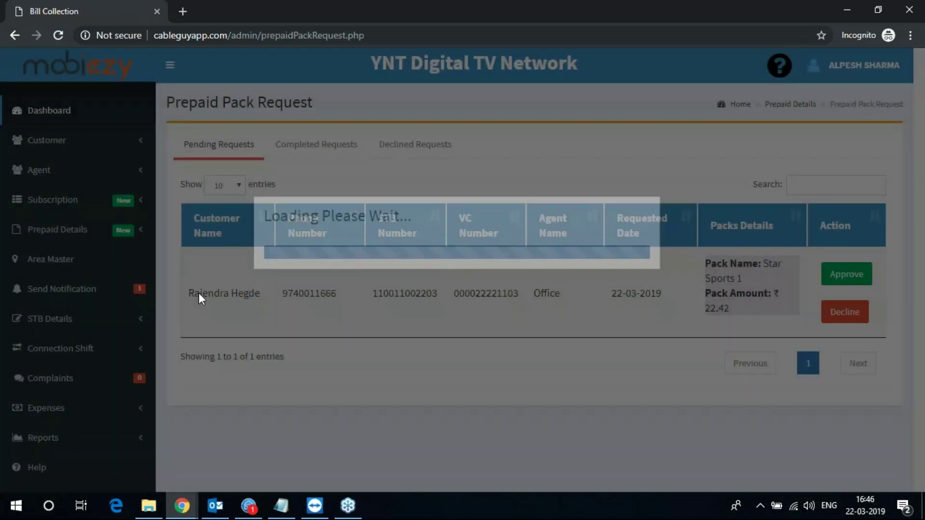
drag(189, 293, 680, 302)
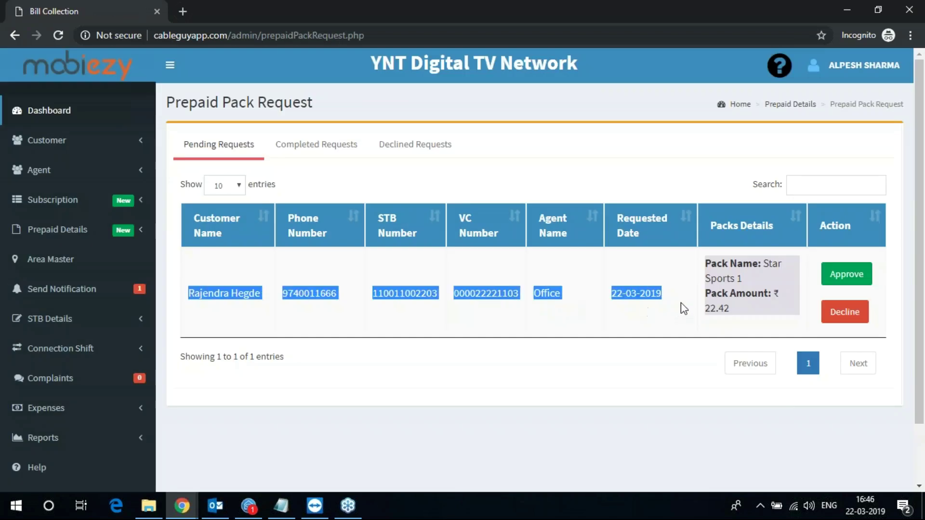
click(620, 370)
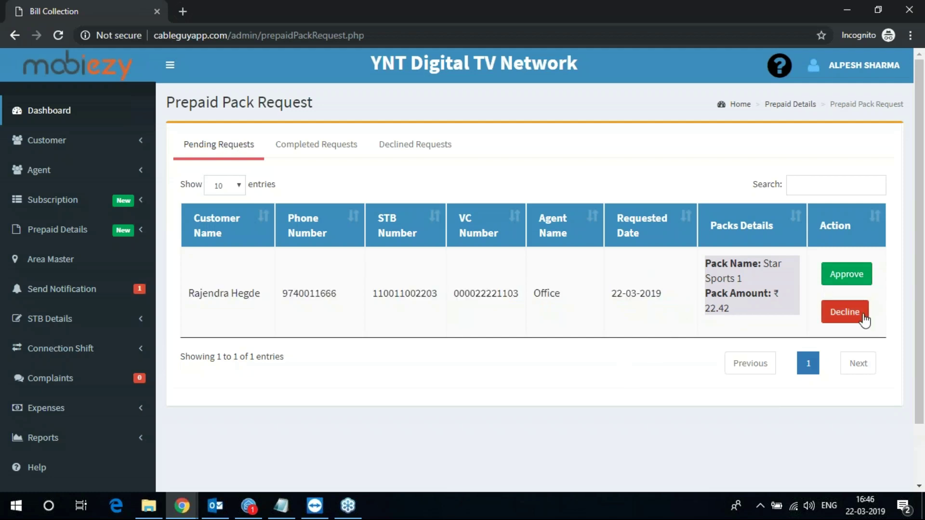
click(862, 275)
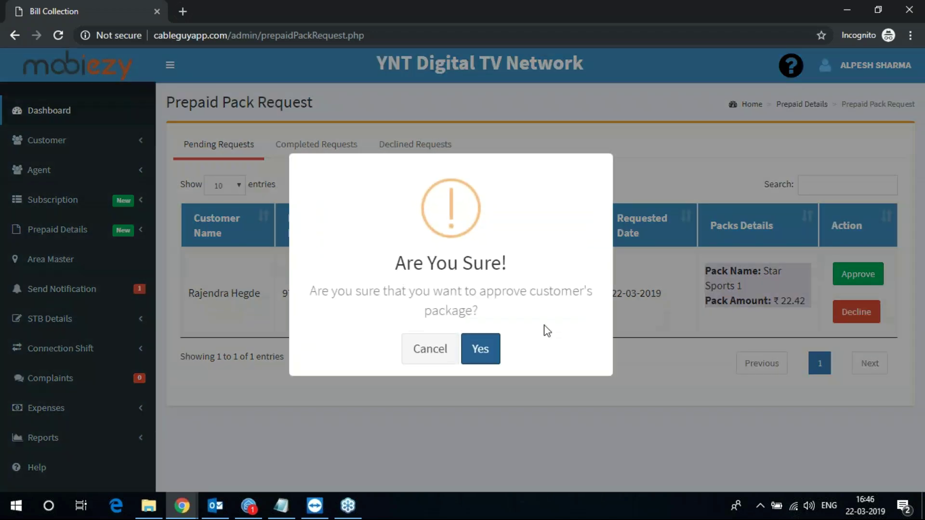
click(483, 350)
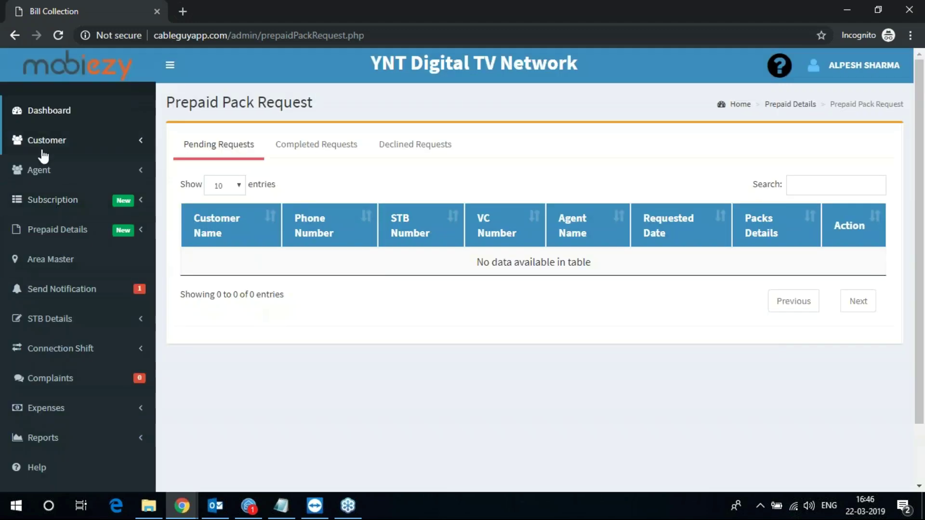
Step: View the pack details of the first customer in the customer quick view list
click(48, 143)
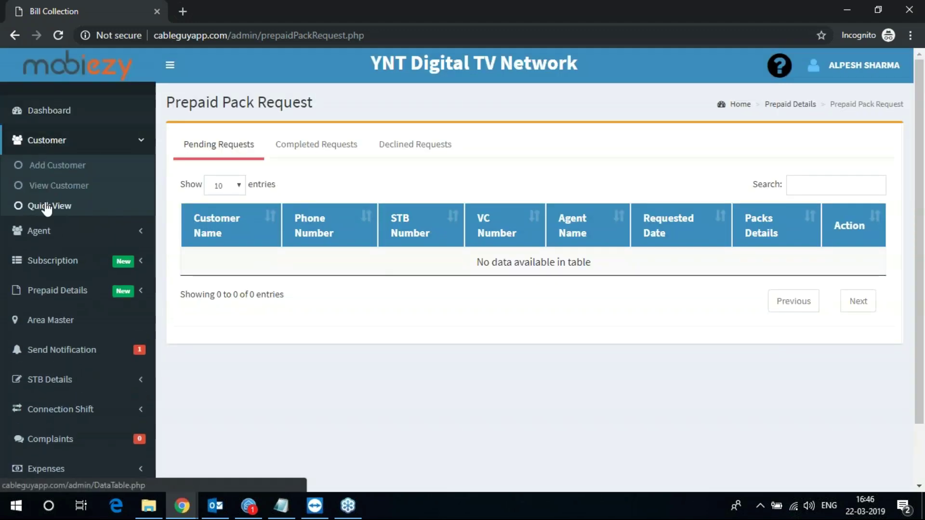
click(47, 207)
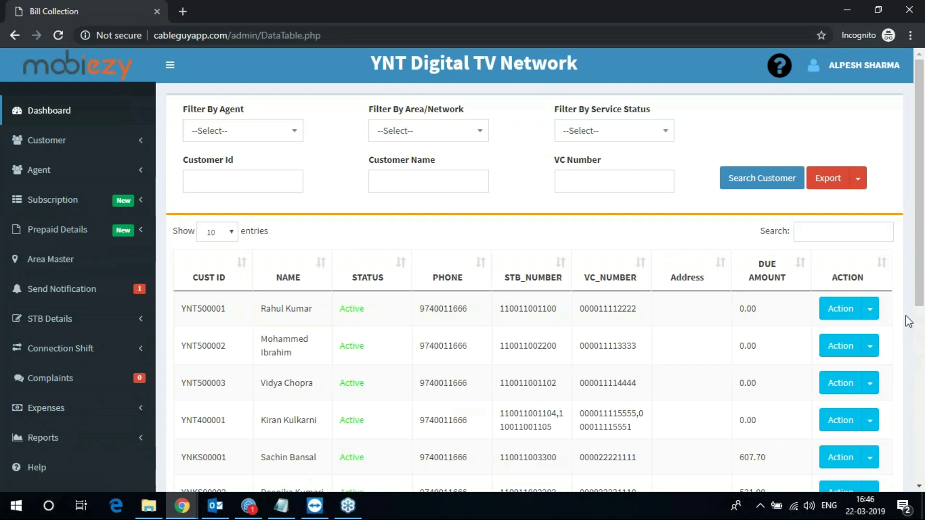
scroll(907, 347, down, 1)
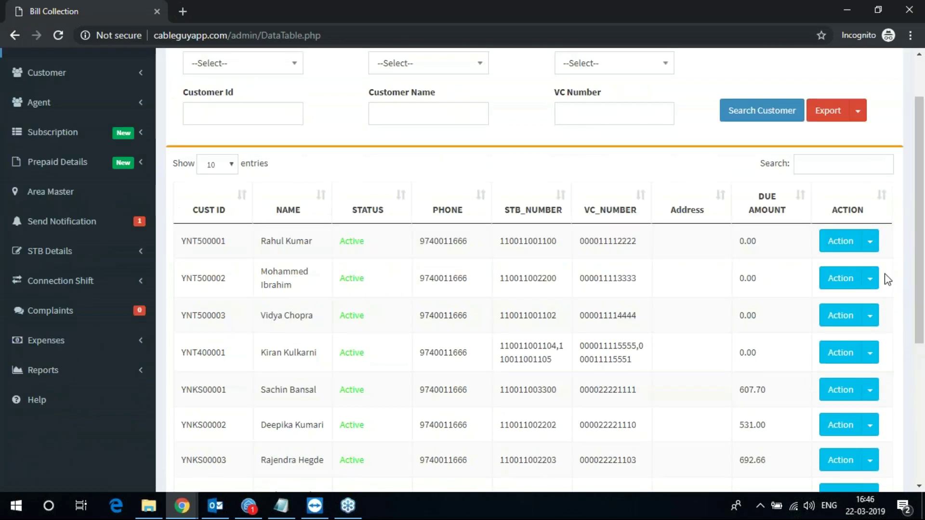
click(870, 242)
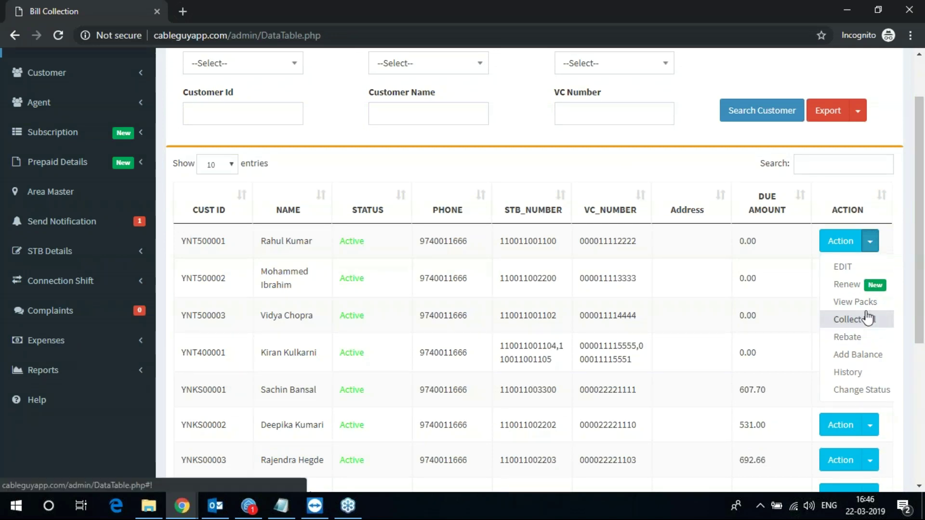
click(867, 304)
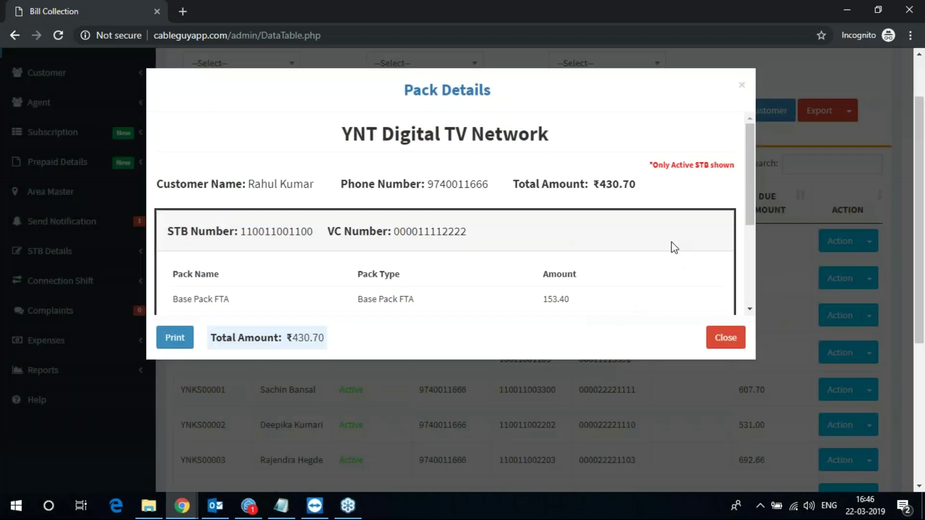
Step: Review all the packs listed in the customer's pack details and close the details
scroll(672, 246, down, 3)
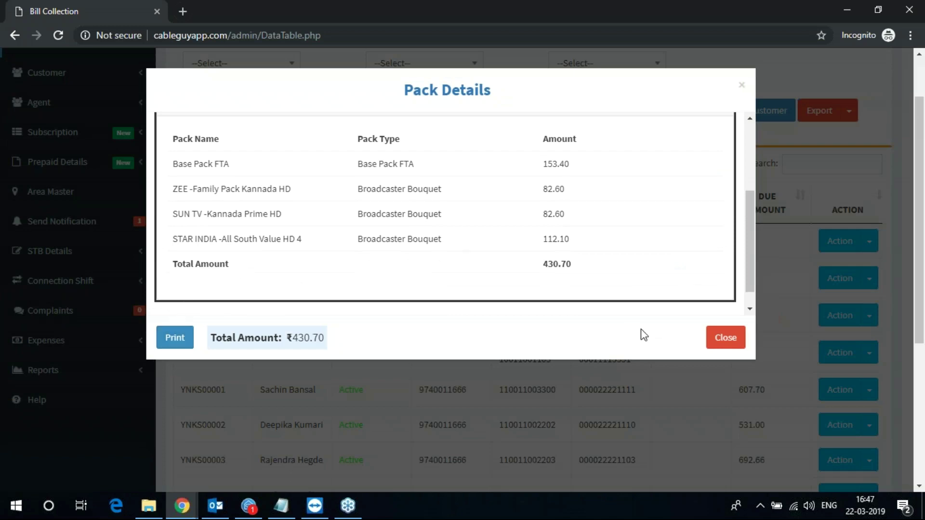
scroll(552, 308, up, 2)
scroll(552, 308, down, 2)
click(719, 342)
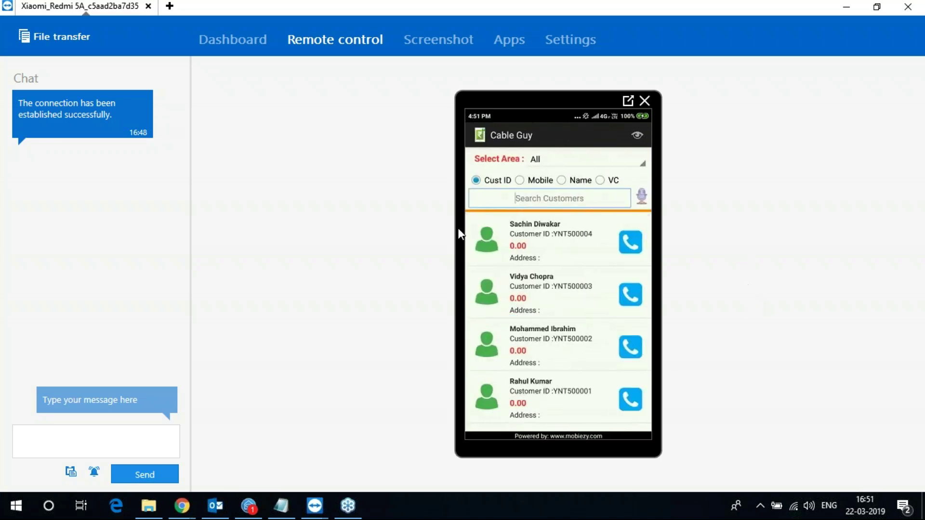
Step: In the Cable Guy mobile app on the remote phone, open Add Subscription for the first customer in the list
click(487, 239)
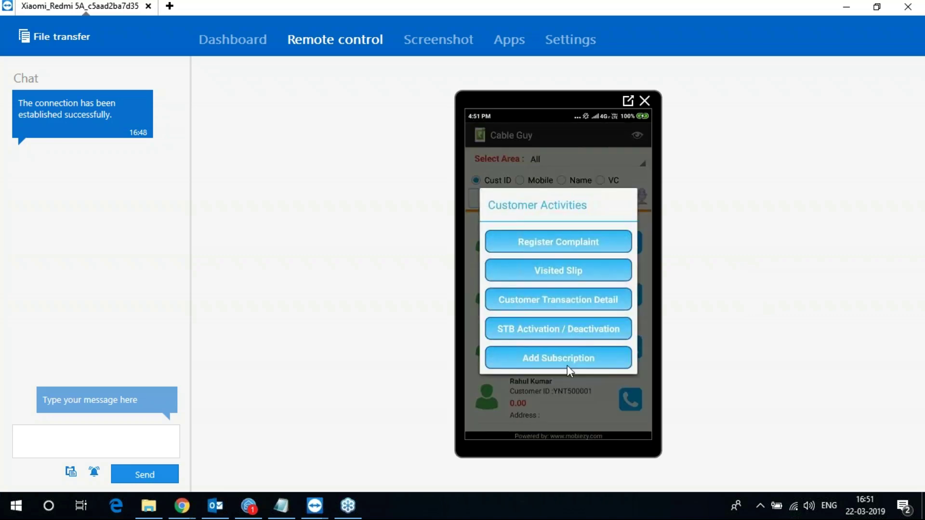
click(602, 358)
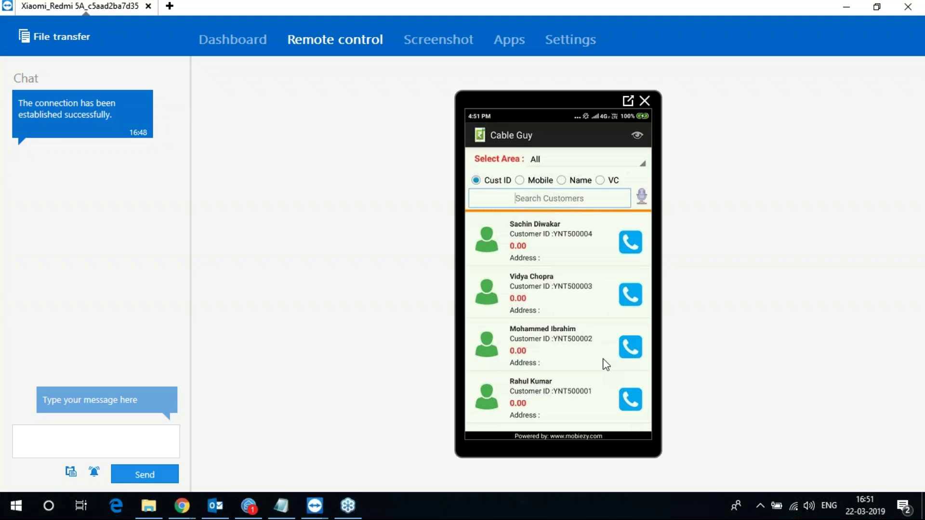
click(606, 365)
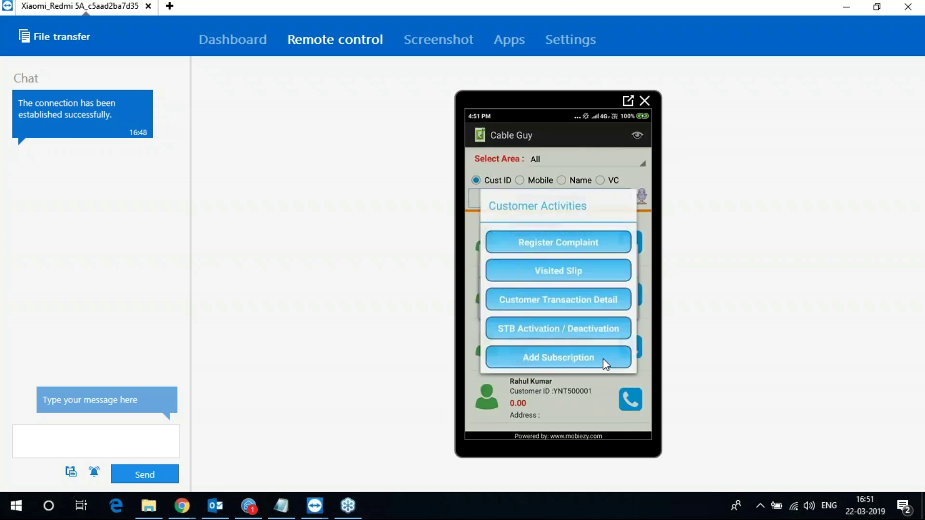
click(606, 364)
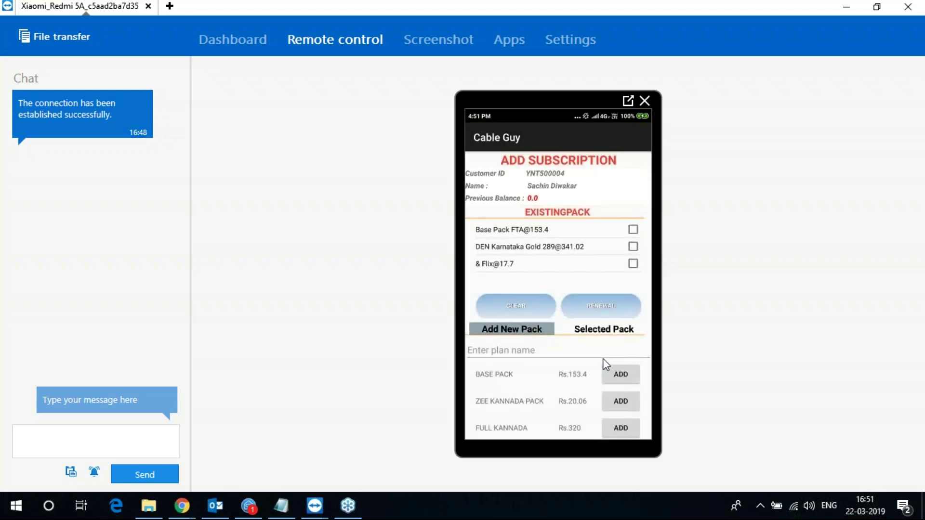
Step: Add the ZEE KANNADA PACK alongside the customer's existing packs and submit the subscription request
click(603, 359)
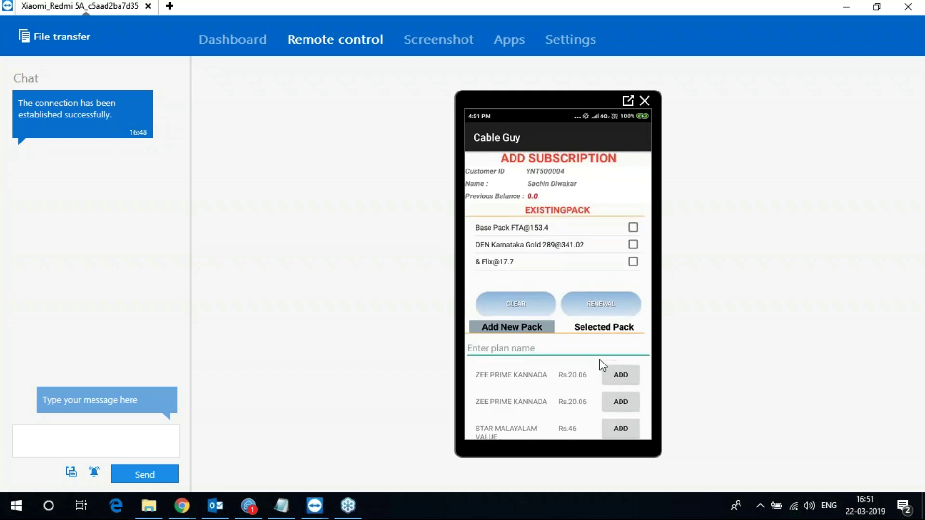
scroll(601, 364, down, 3)
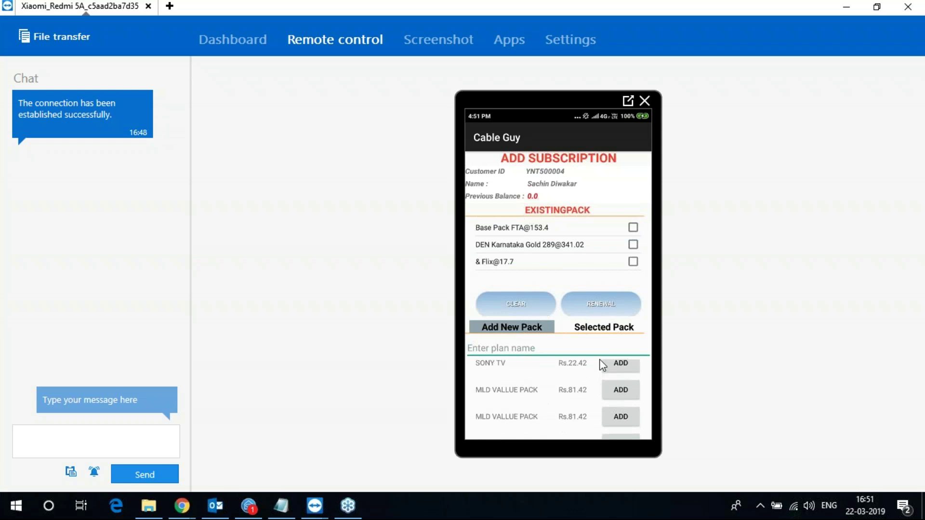
click(604, 329)
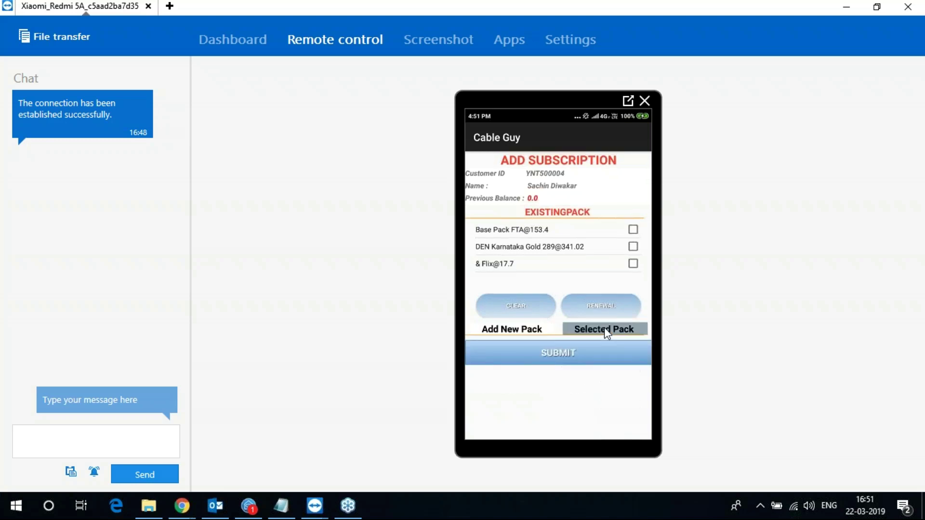
click(604, 329)
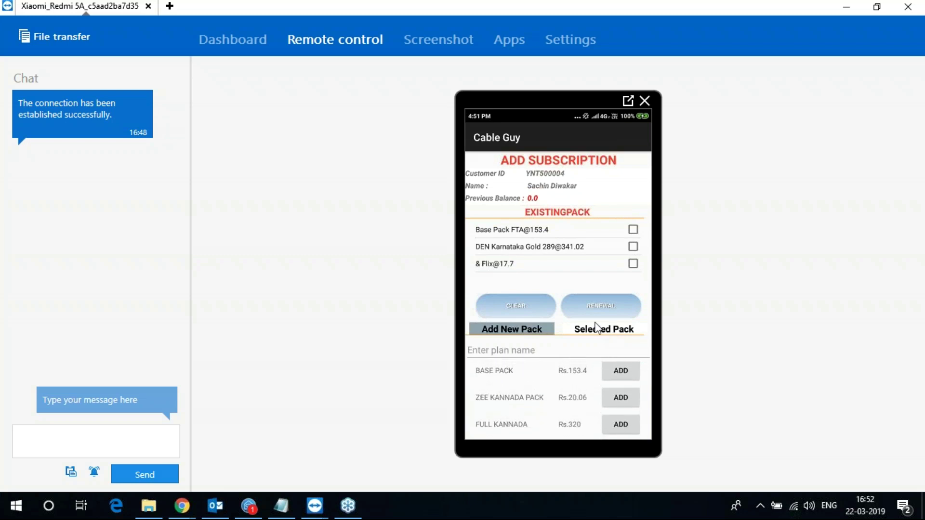
click(628, 394)
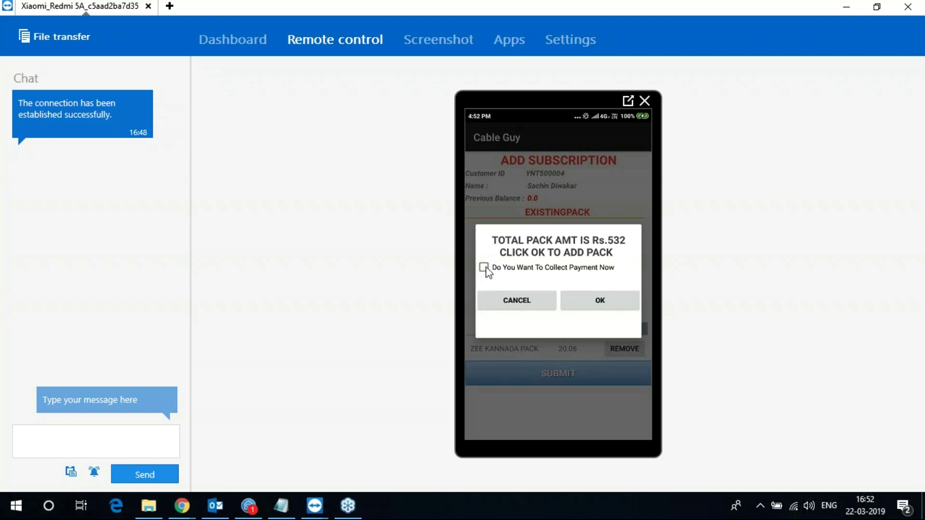
click(599, 273)
click(598, 273)
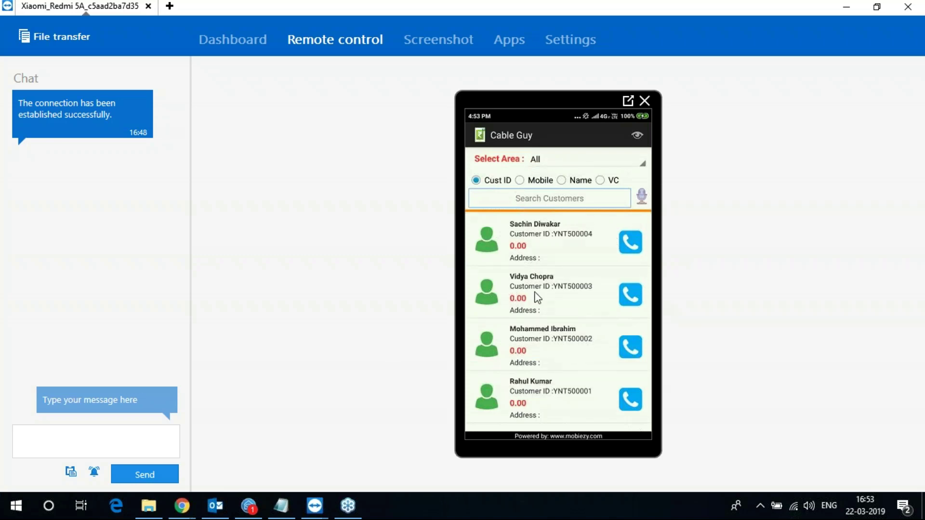
Step: Switch to the Bill Collection site in Chrome and review the packs in the pending prepaid pack request
mouse_move(182, 505)
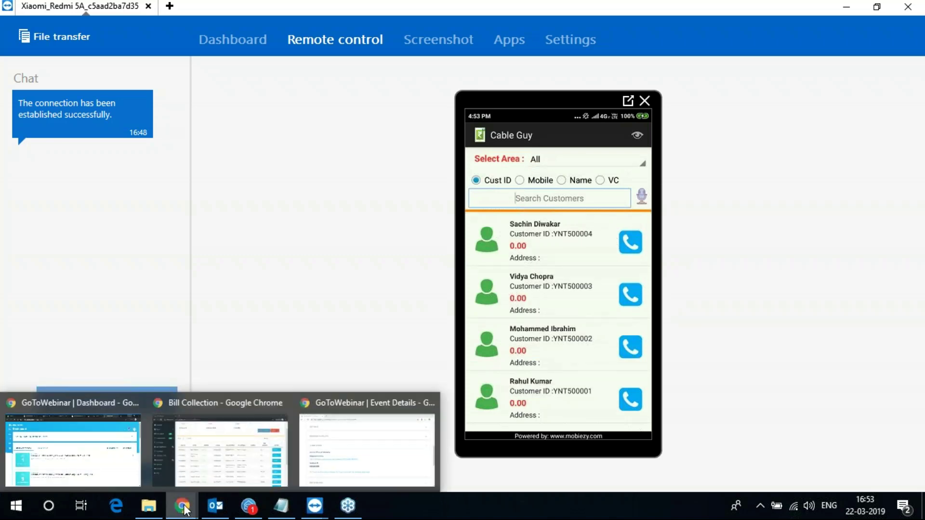
click(256, 446)
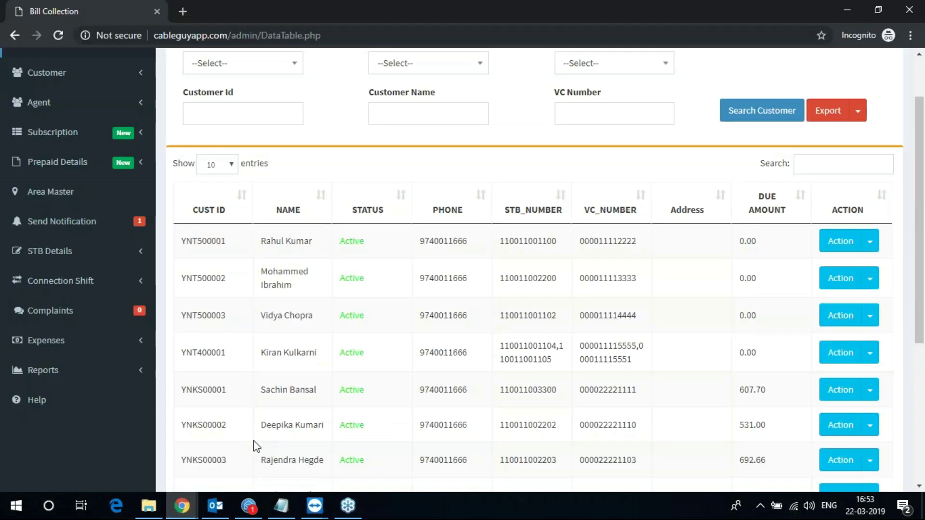
click(82, 164)
click(77, 192)
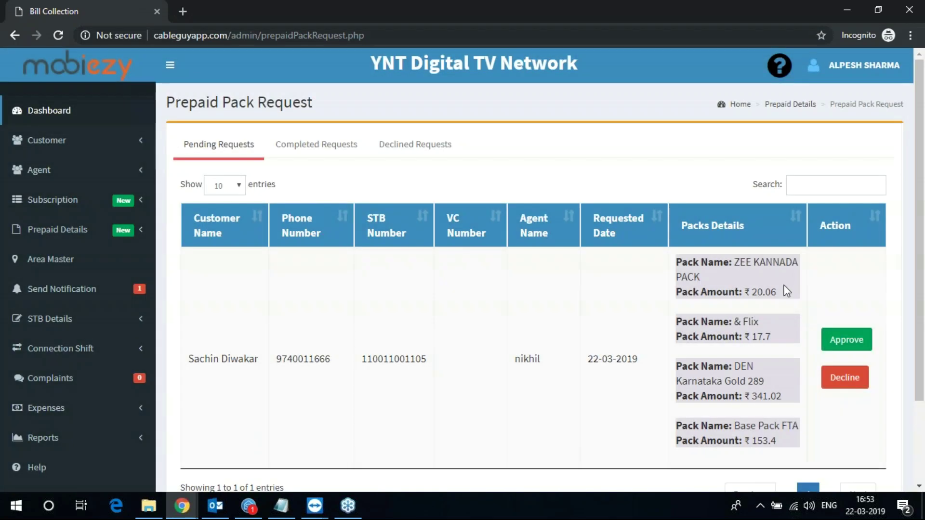
drag(736, 262, 746, 279)
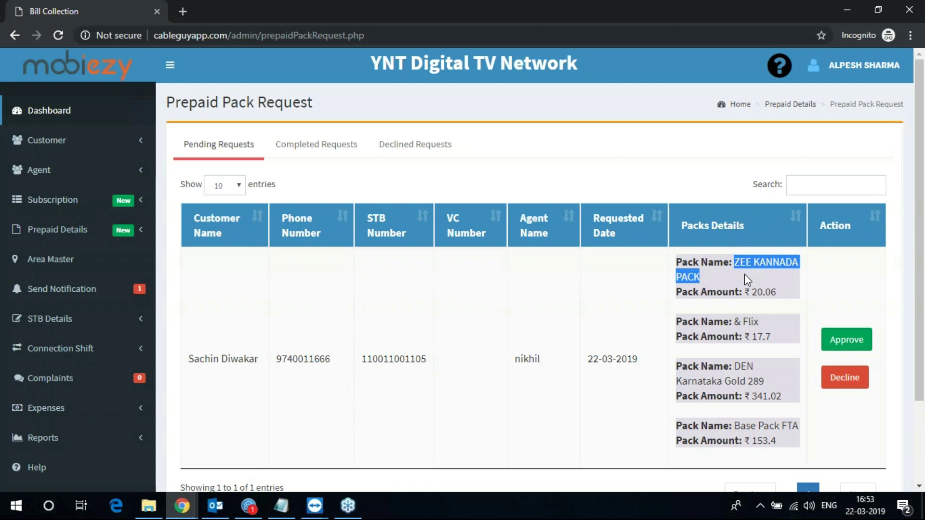
click(622, 296)
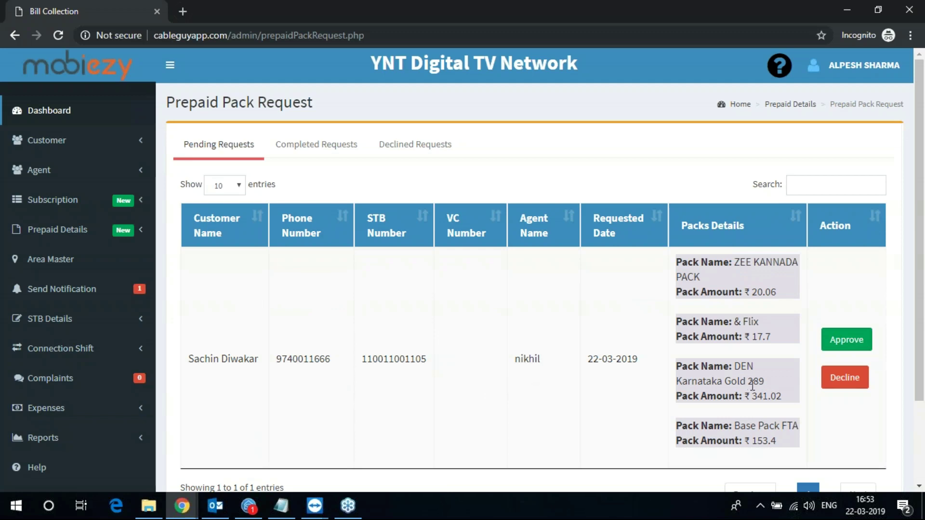
Step: Decline the customer's pending pack request and check its entry among the declined requests
click(853, 381)
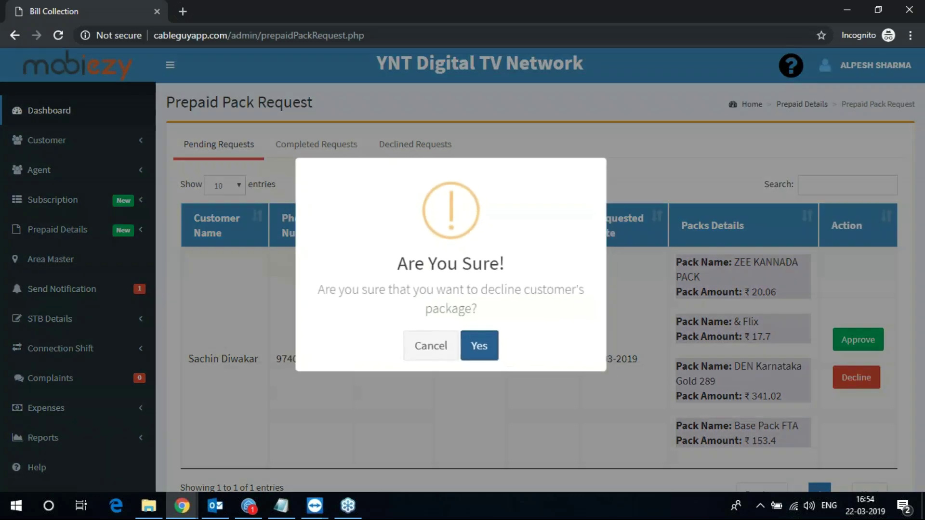
click(490, 346)
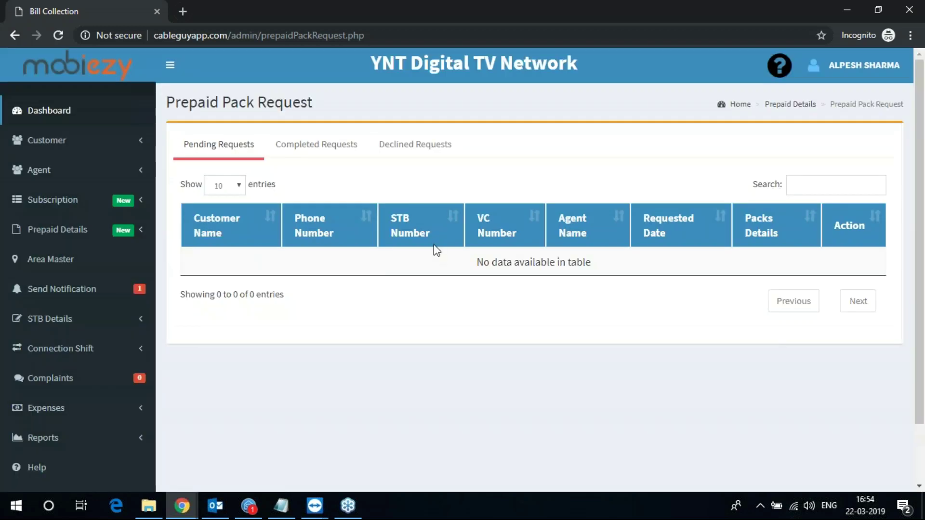
click(424, 143)
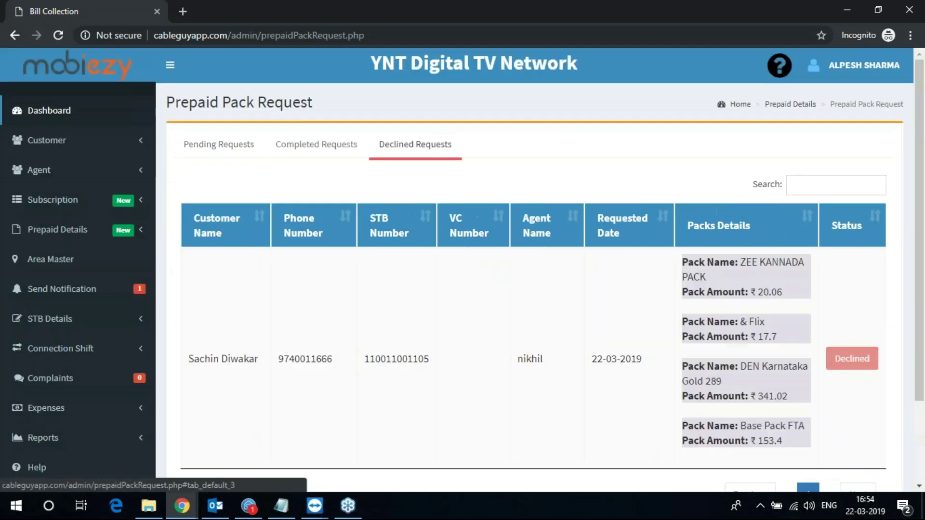
drag(194, 358, 662, 362)
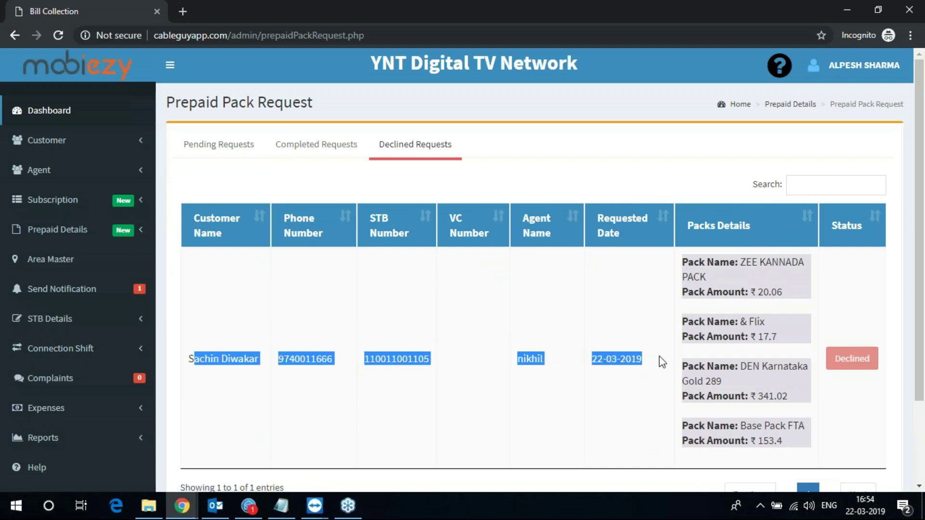
click(374, 407)
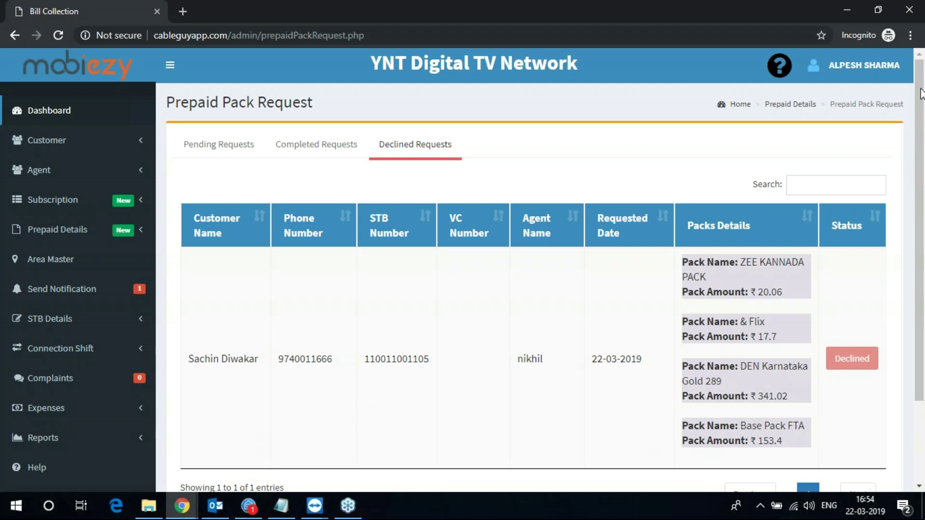
click(913, 43)
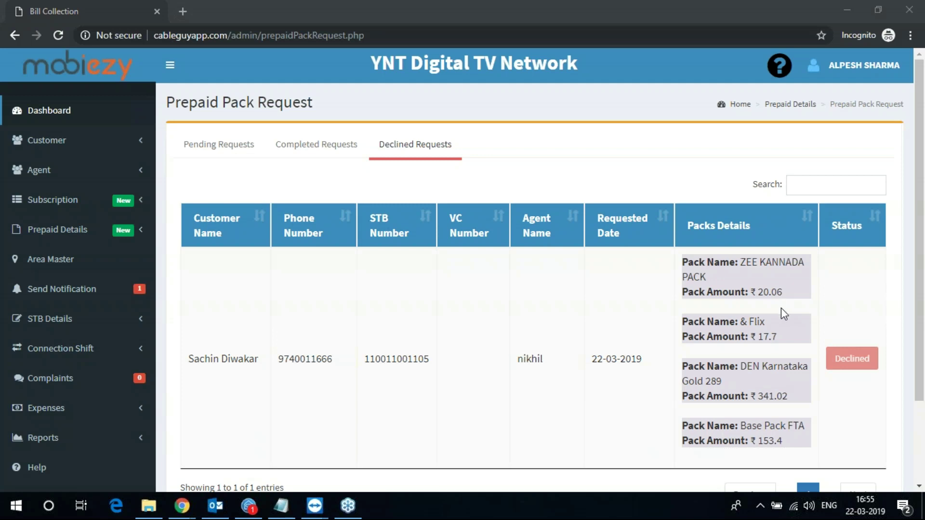
scroll(76, 391, down, 2)
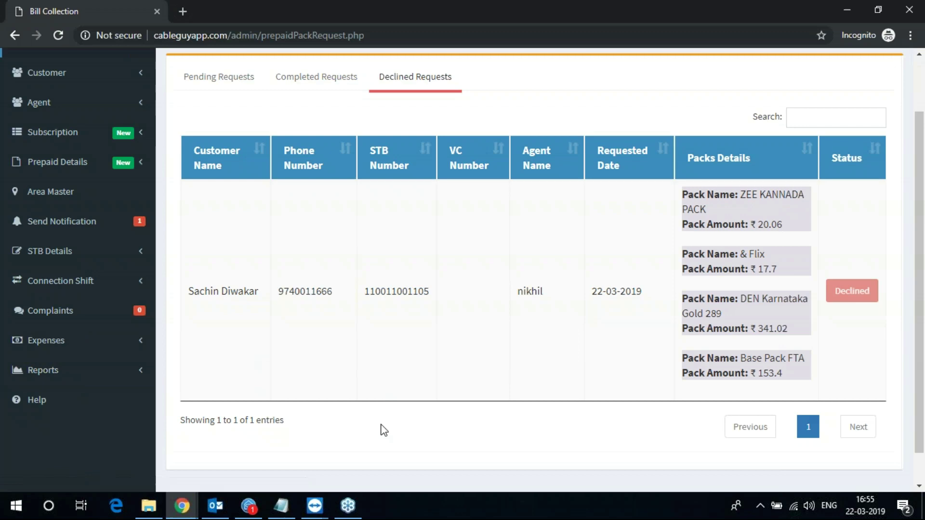
scroll(68, 236, up, 2)
Step: View the transaction history of the first customer in the customer quick view list and close it
click(57, 141)
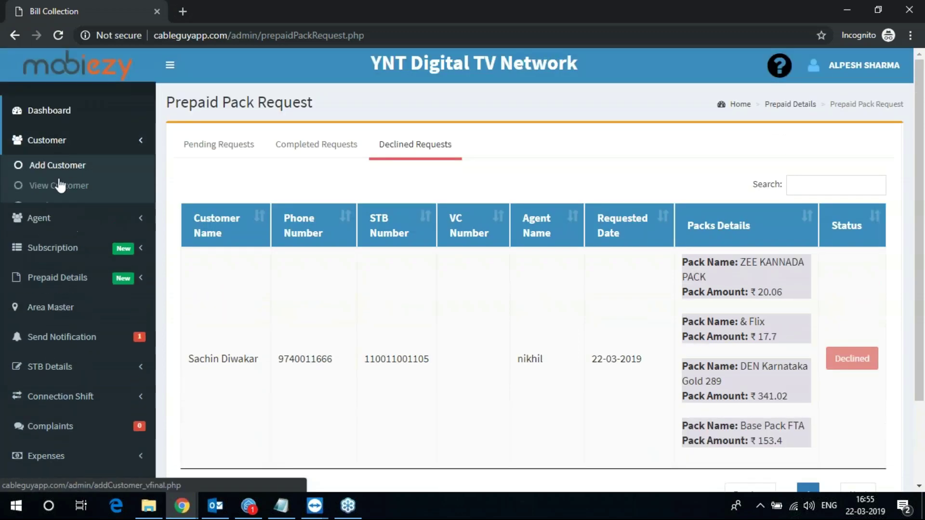
click(59, 207)
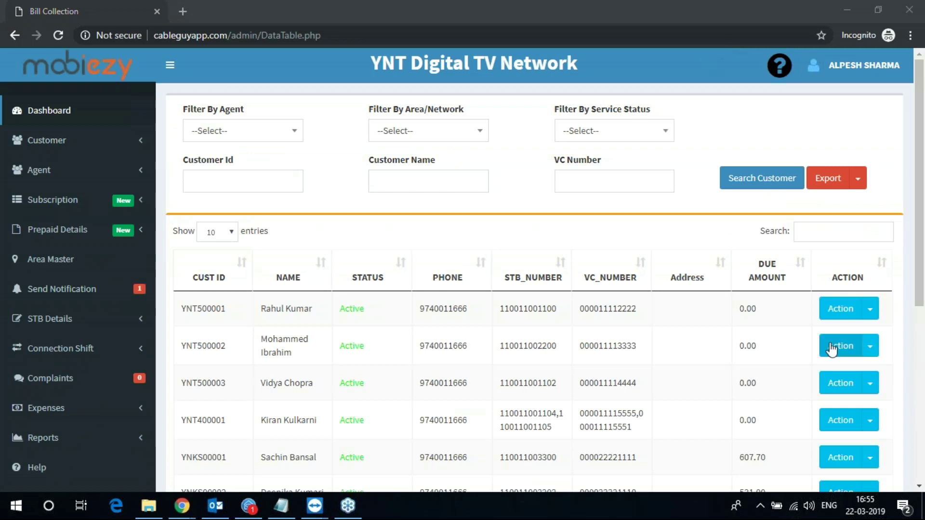
click(871, 311)
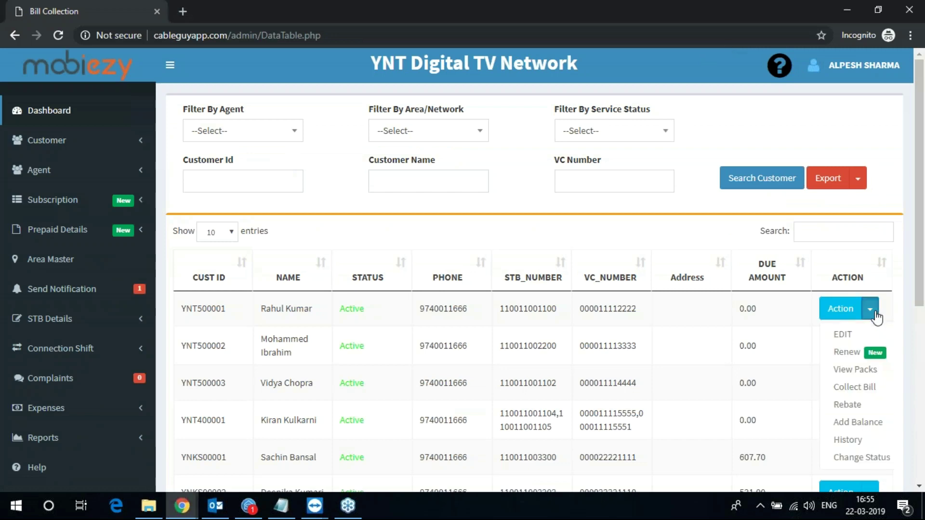
click(848, 440)
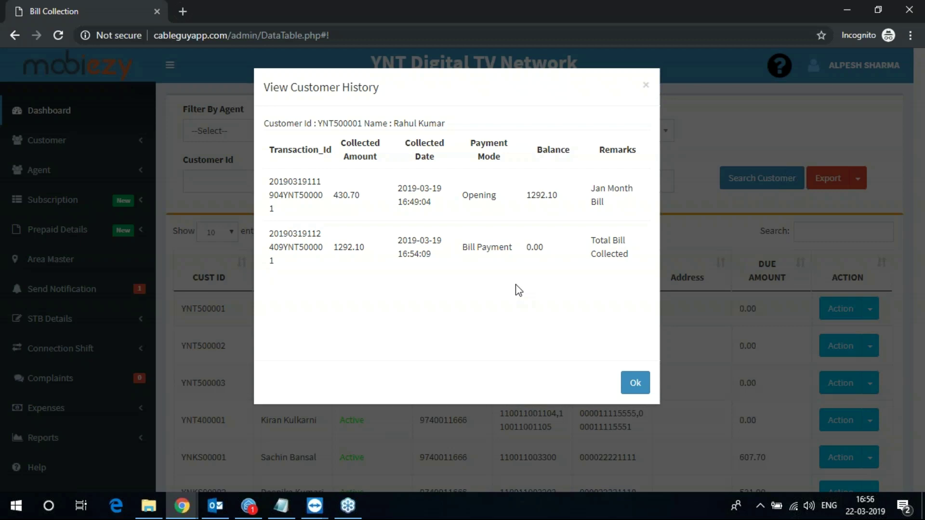
click(635, 384)
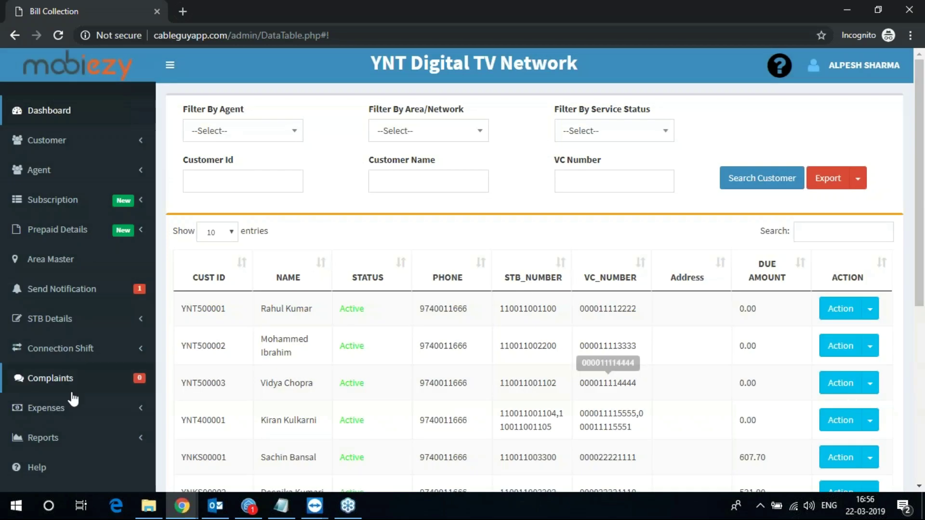
Step: Look through the expense options and the available report types, from Collection Report to Monthly Closure Report
click(66, 413)
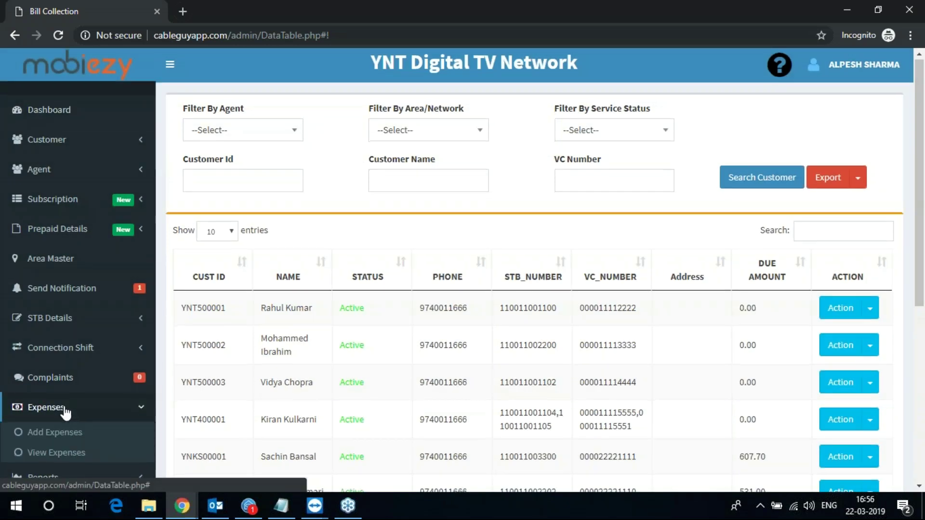
scroll(63, 413, down, 4)
click(48, 211)
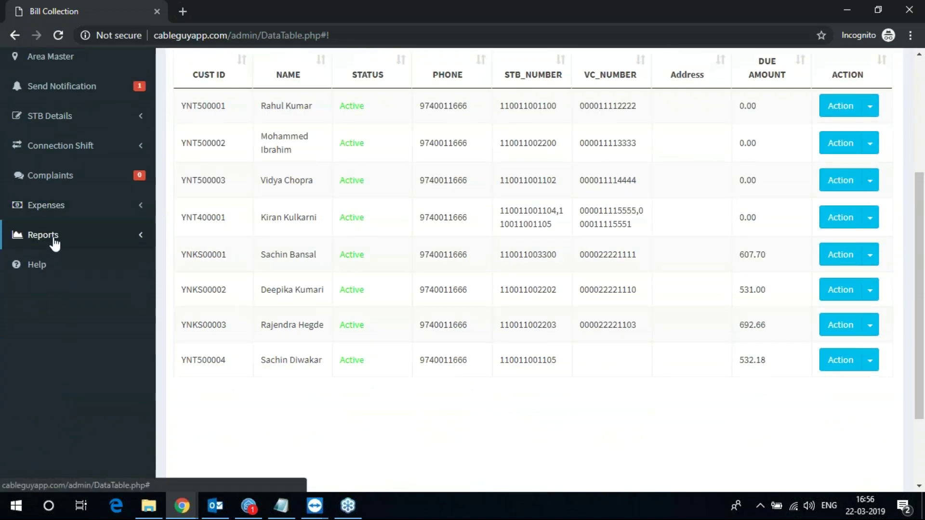
click(55, 242)
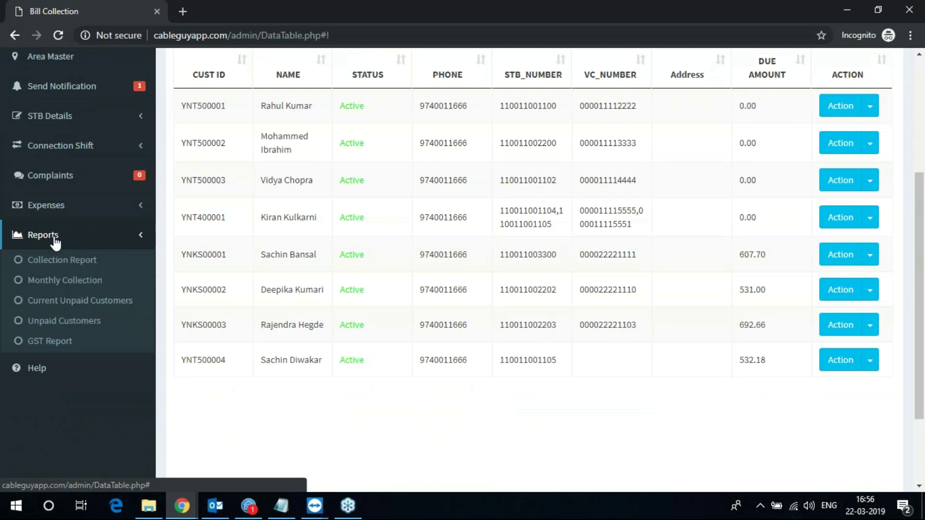
scroll(54, 244, down, 2)
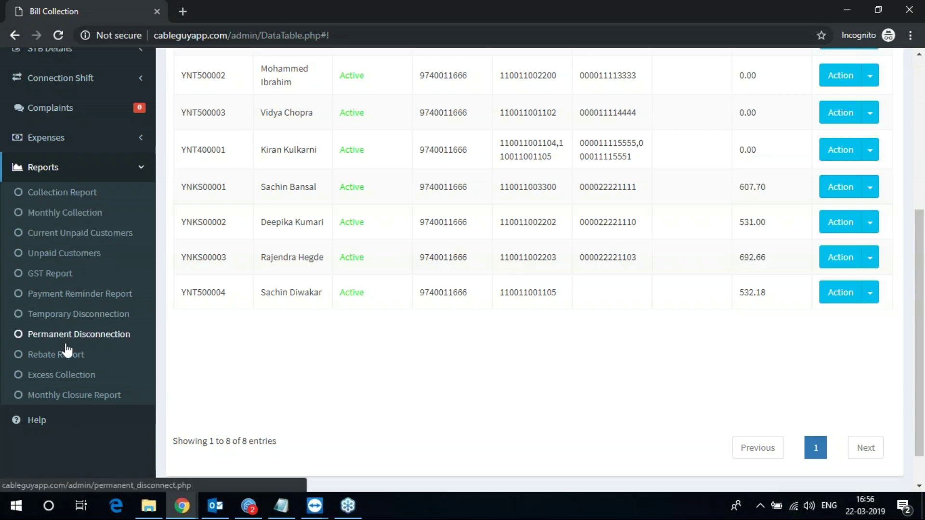
click(55, 168)
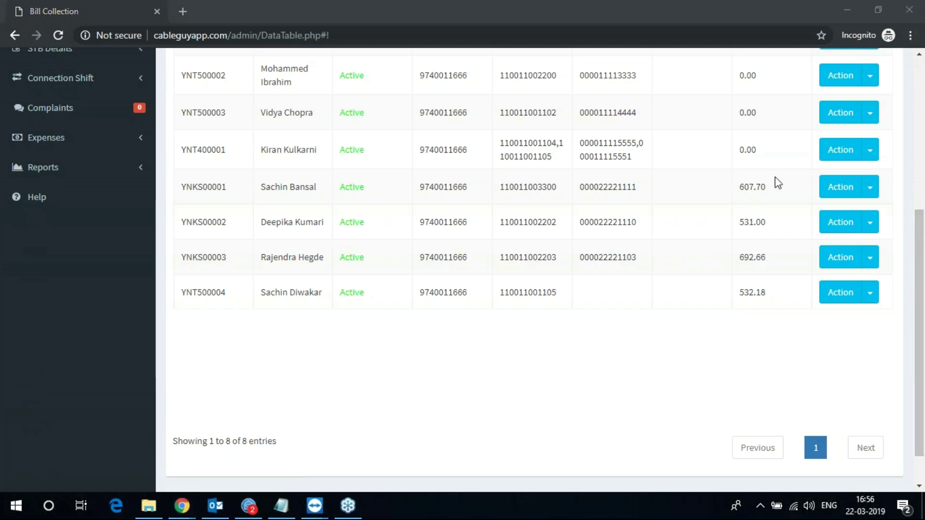
click(674, 359)
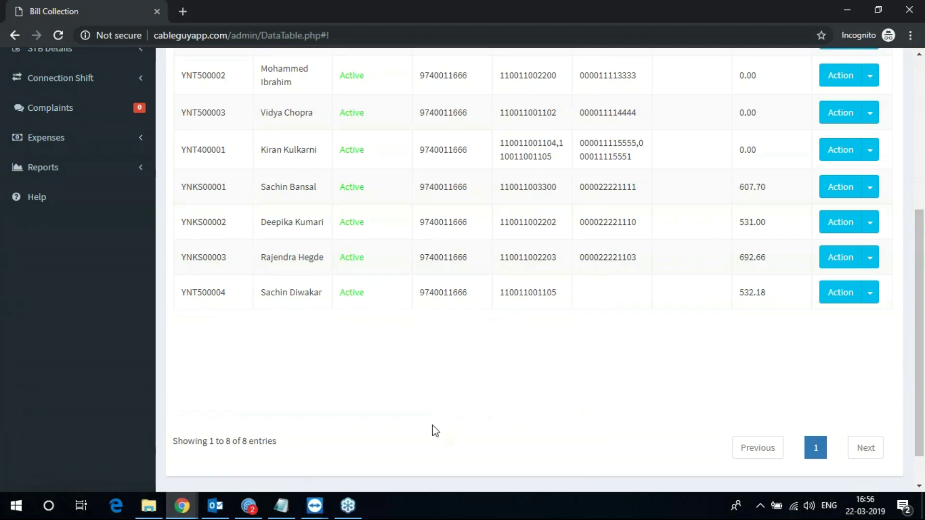